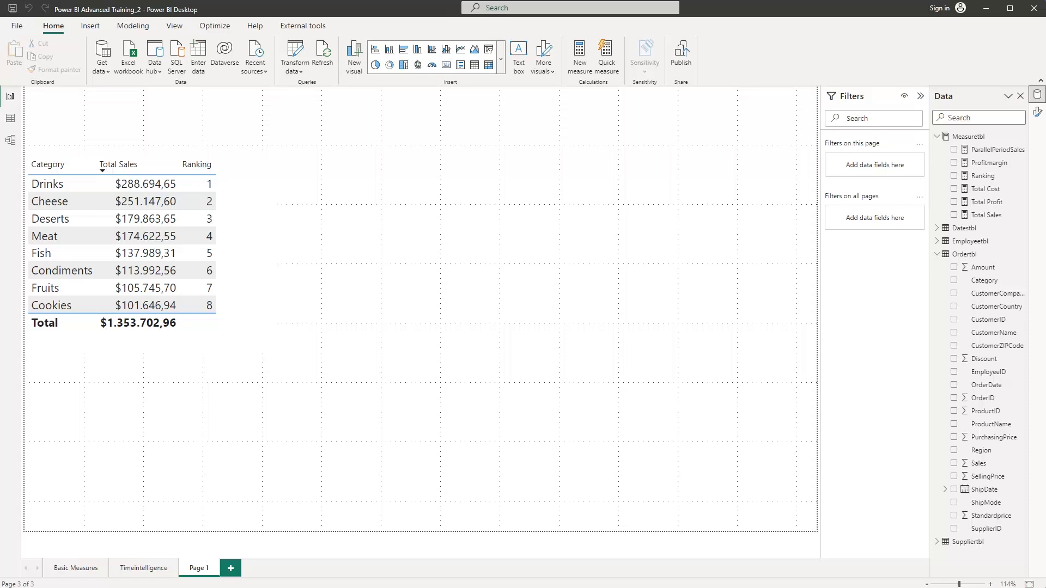
# - Replace ISINSCOPE with HASONEVALUE as the condition on Ordertbl[Category] in the Ranking measure and commit the formula
pyautogui.click(982, 176)
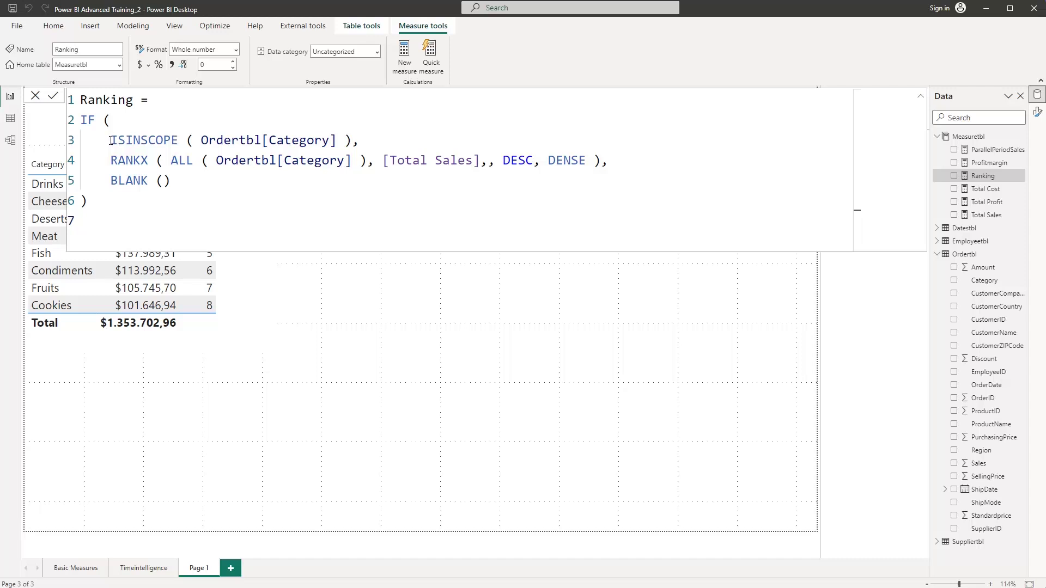
pyautogui.moveTo(111, 140); pyautogui.dragTo(182, 139)
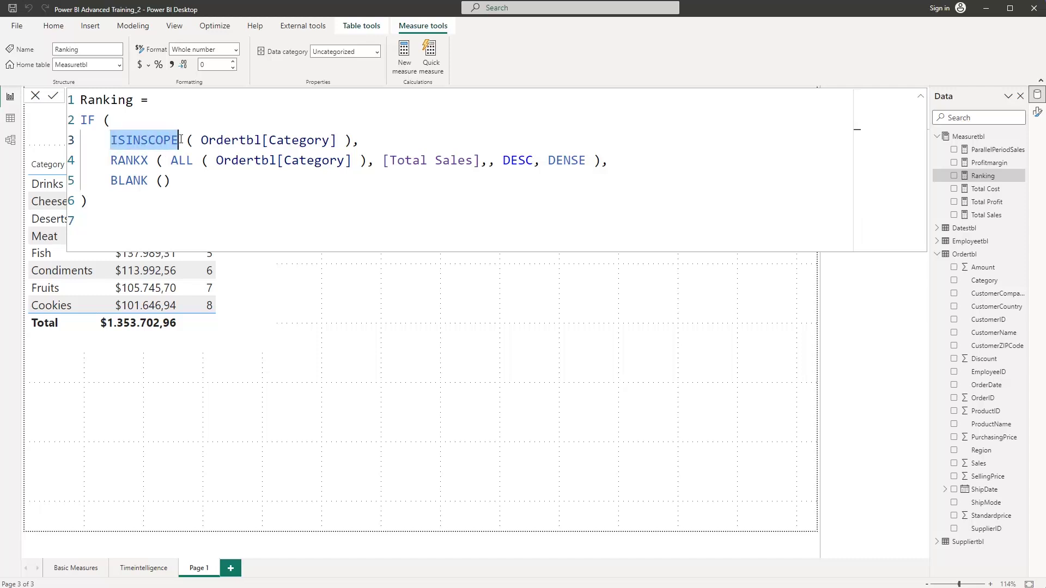
pyautogui.press('BackSpace')
pyautogui.write('H')
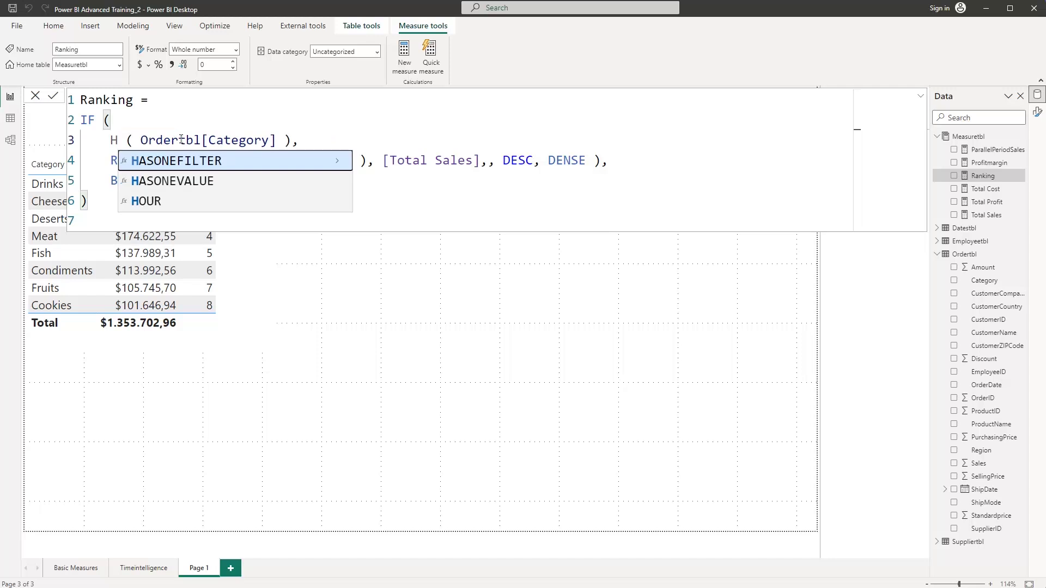
pyautogui.press('Down')
pyautogui.press('Tab')
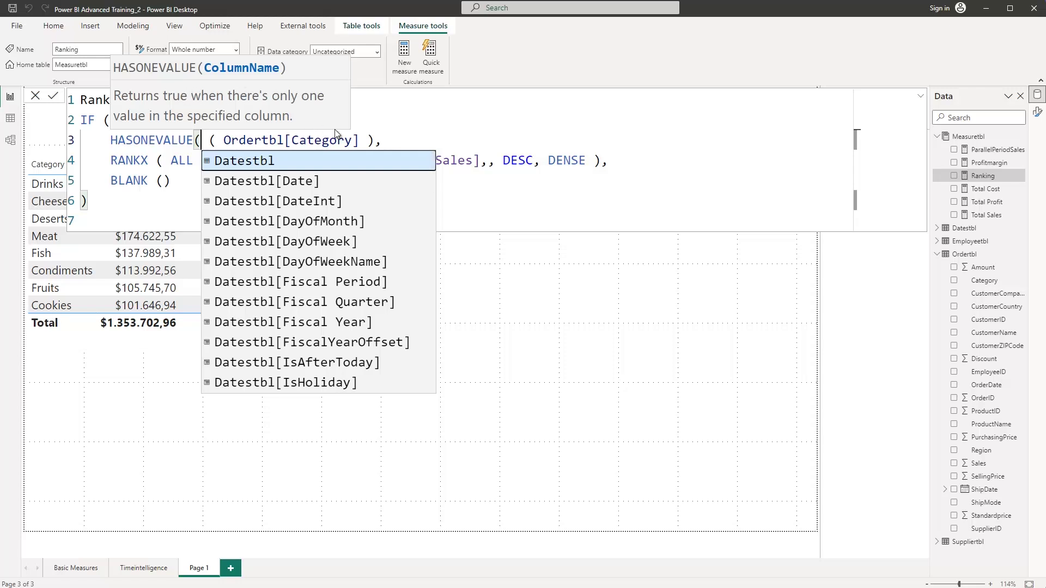
pyautogui.click(373, 140)
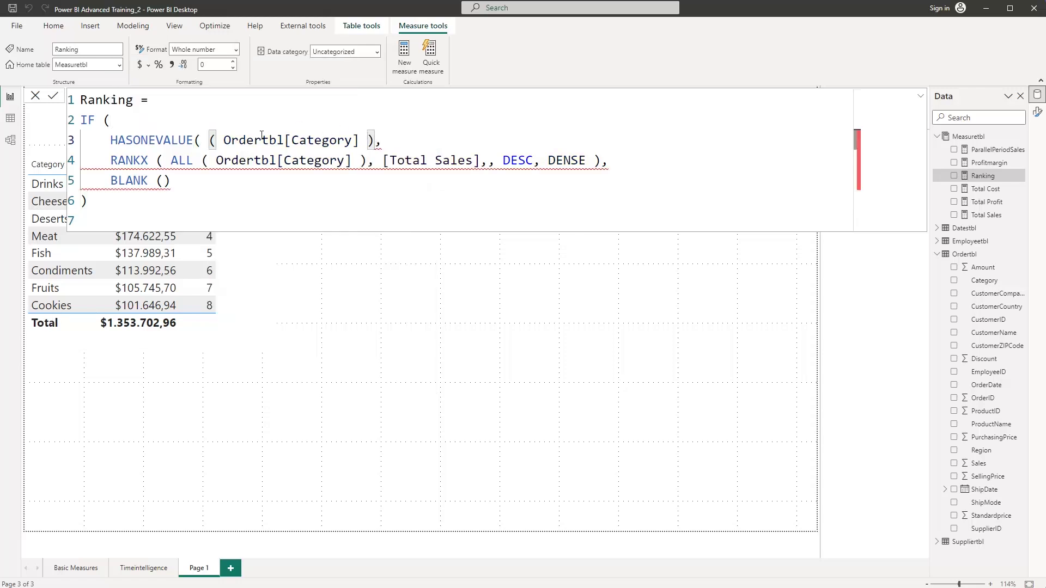
pyautogui.click(200, 141)
pyautogui.press('BackSpace')
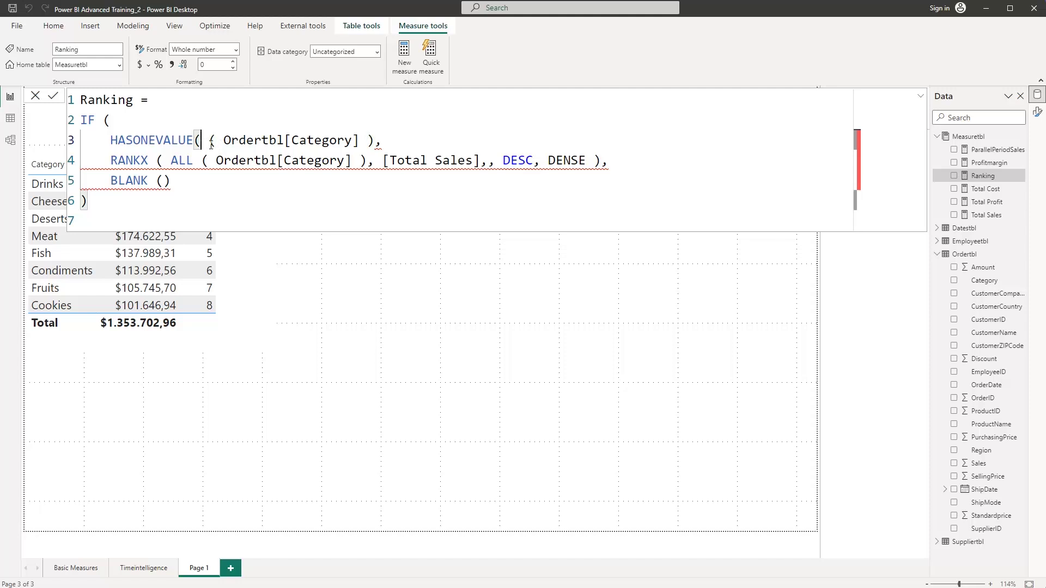
pyautogui.click(314, 140)
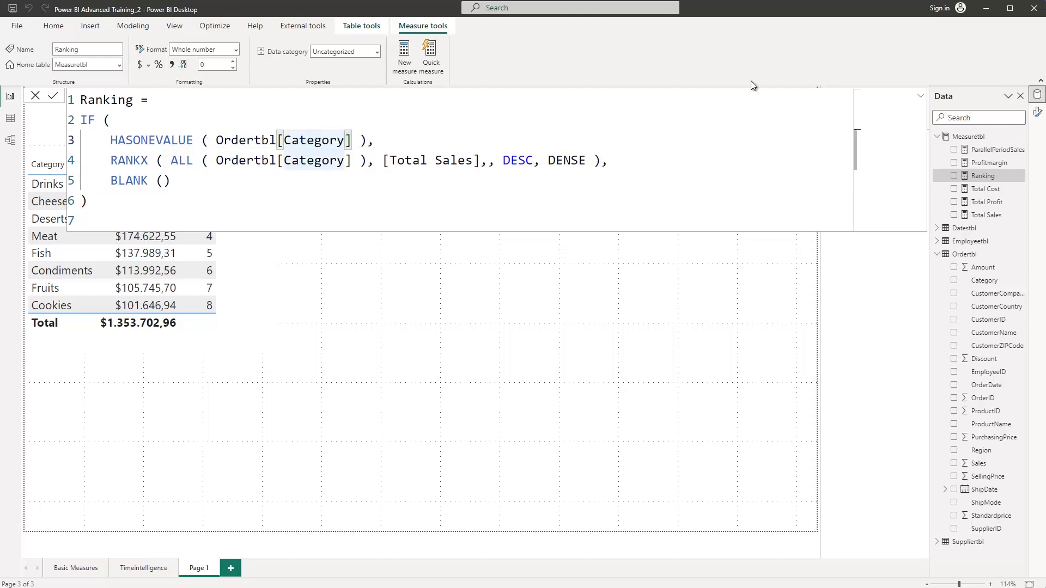
pyautogui.click(54, 96)
pyautogui.click(368, 434)
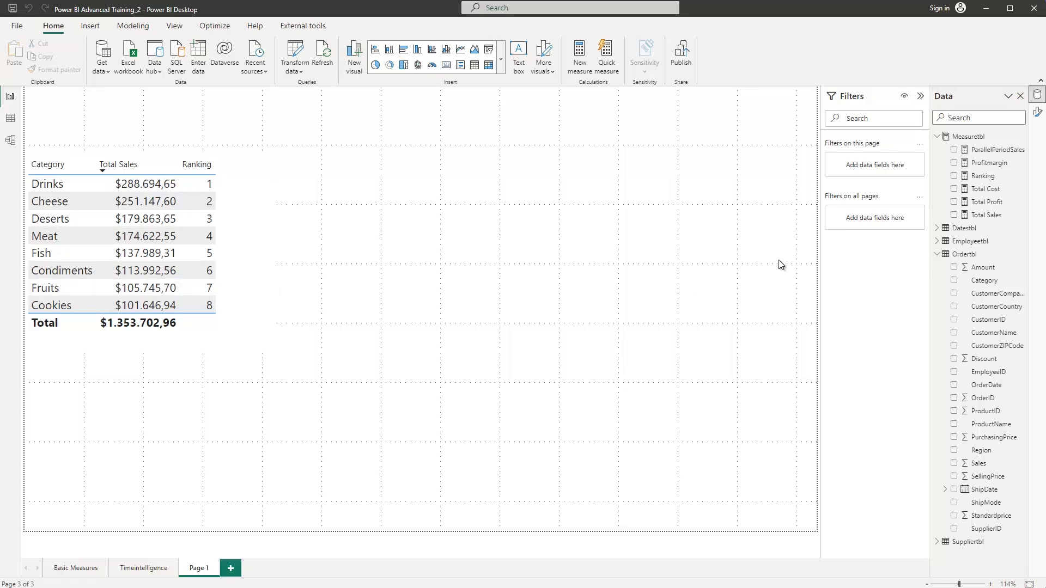
# - Change the Ranking measure's condition back from HASONEVALUE to ISINSCOPE on Ordertbl[Category] and commit the formula
pyautogui.click(983, 175)
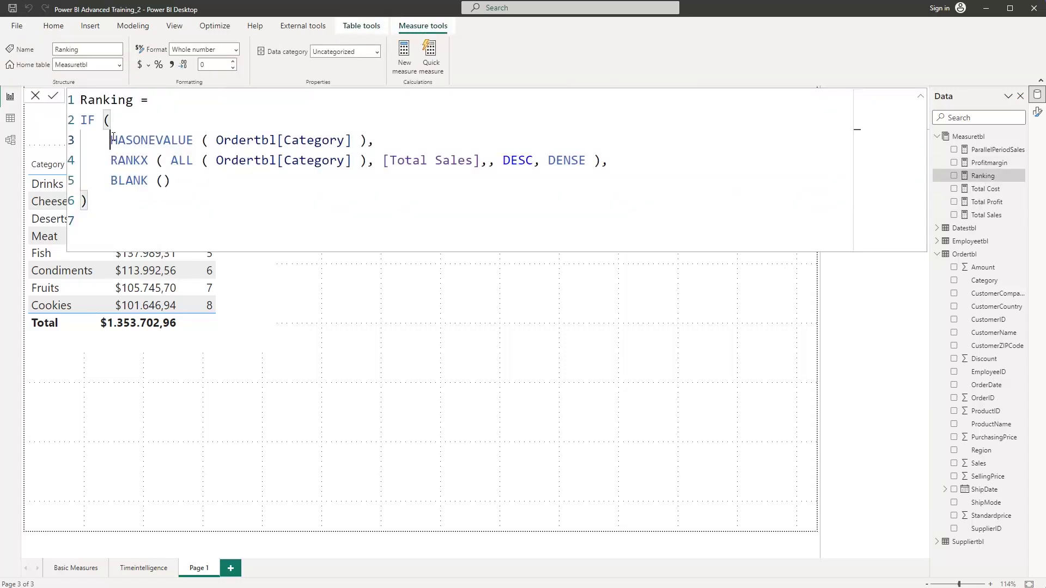
pyautogui.moveTo(110, 140); pyautogui.dragTo(193, 141)
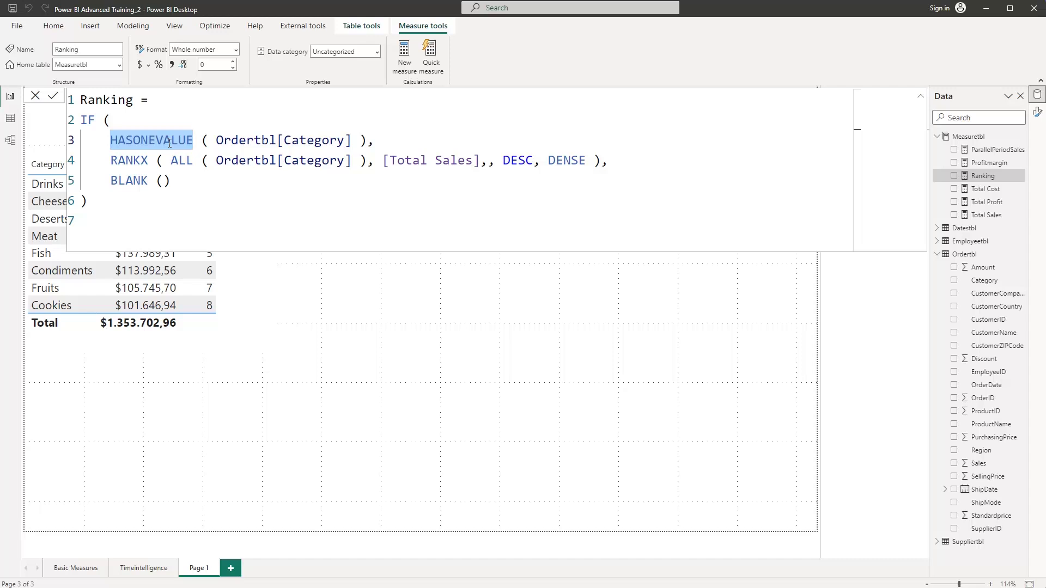
pyautogui.write('IS')
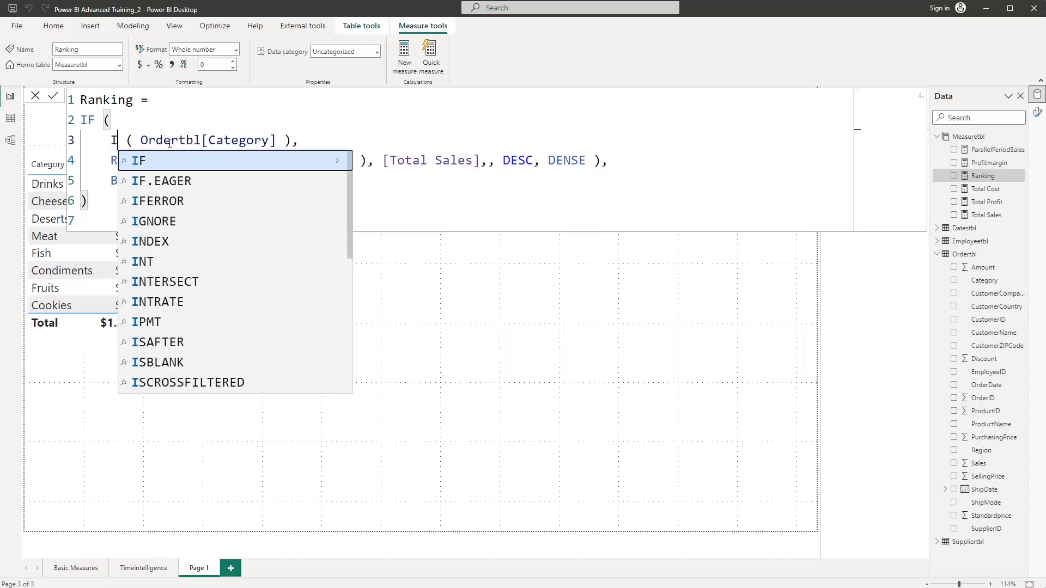
pyautogui.write('IN')
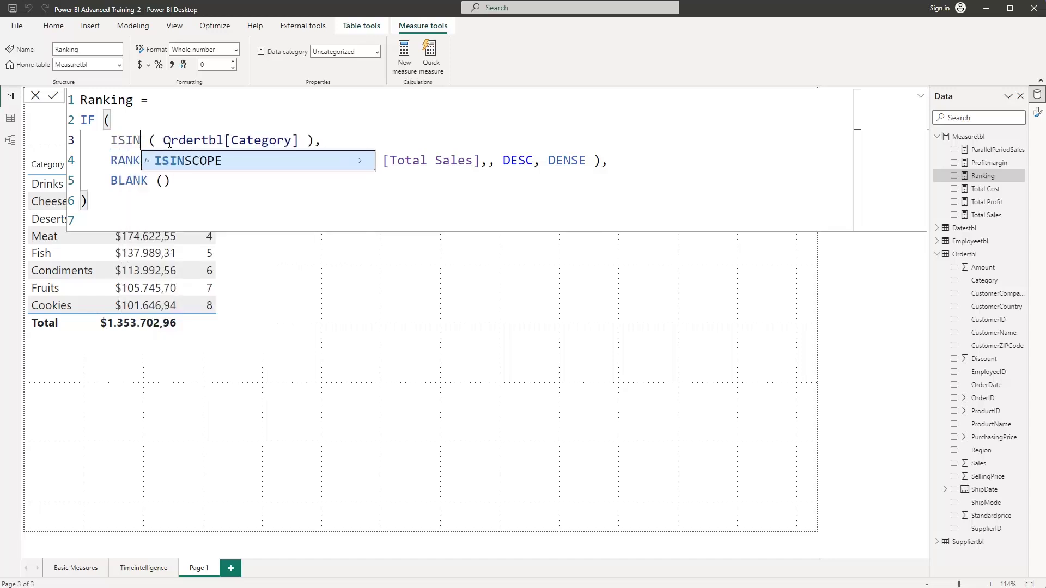
pyautogui.press('Tab')
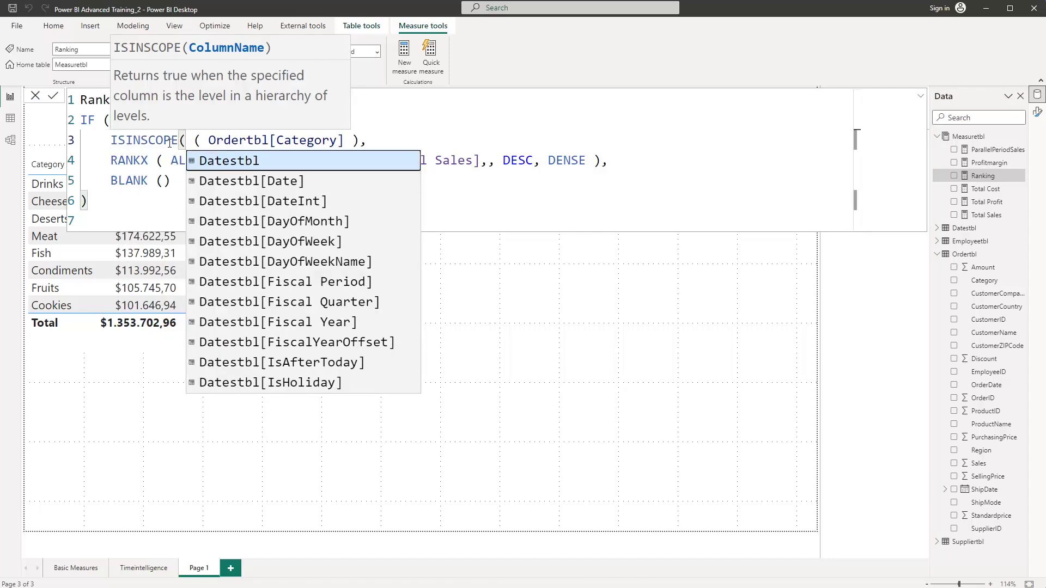
pyautogui.press('Right')
pyautogui.press('Delete')
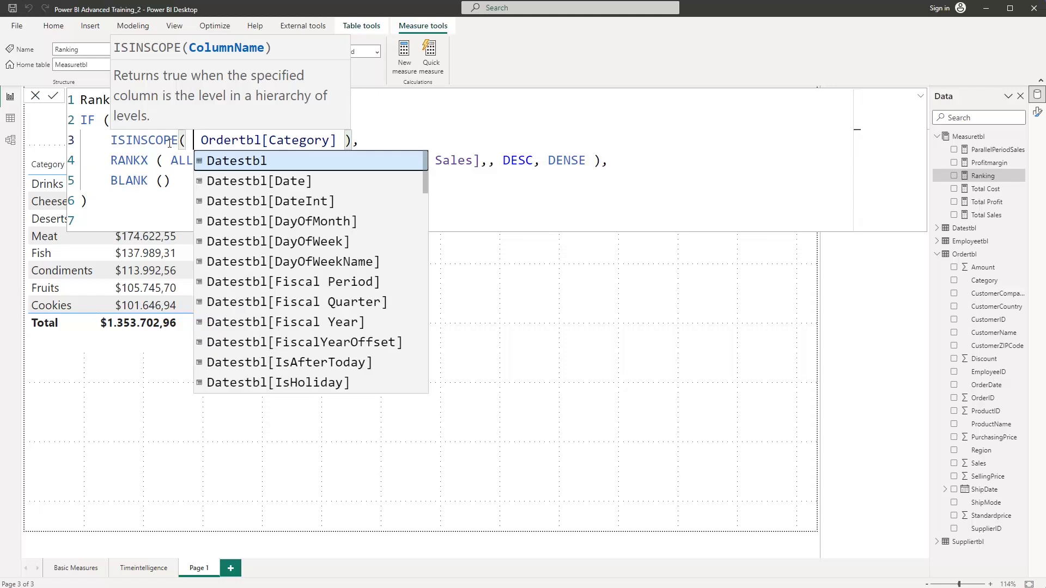
pyautogui.press('BackSpace')
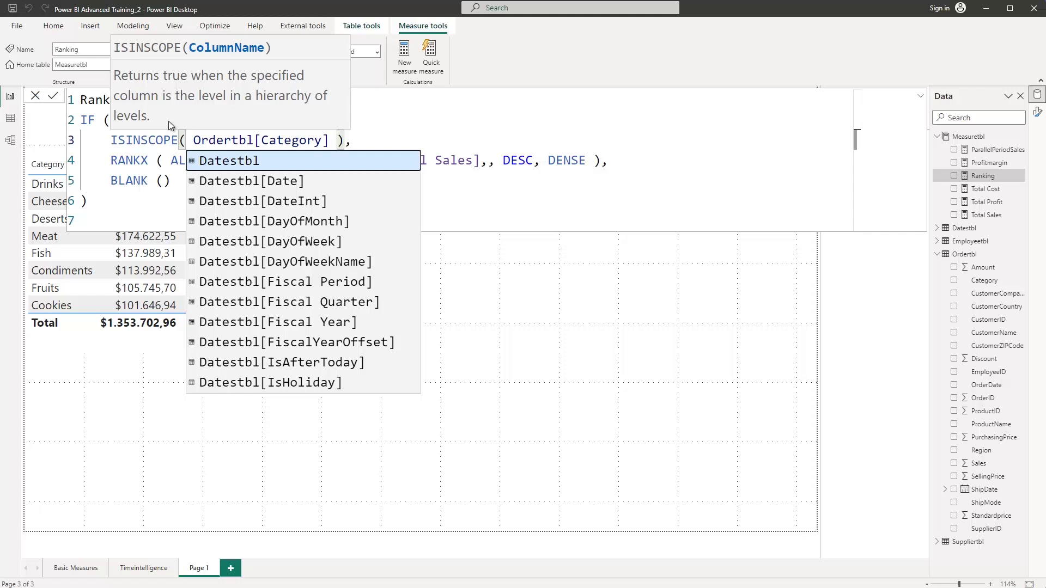
pyautogui.click(362, 138)
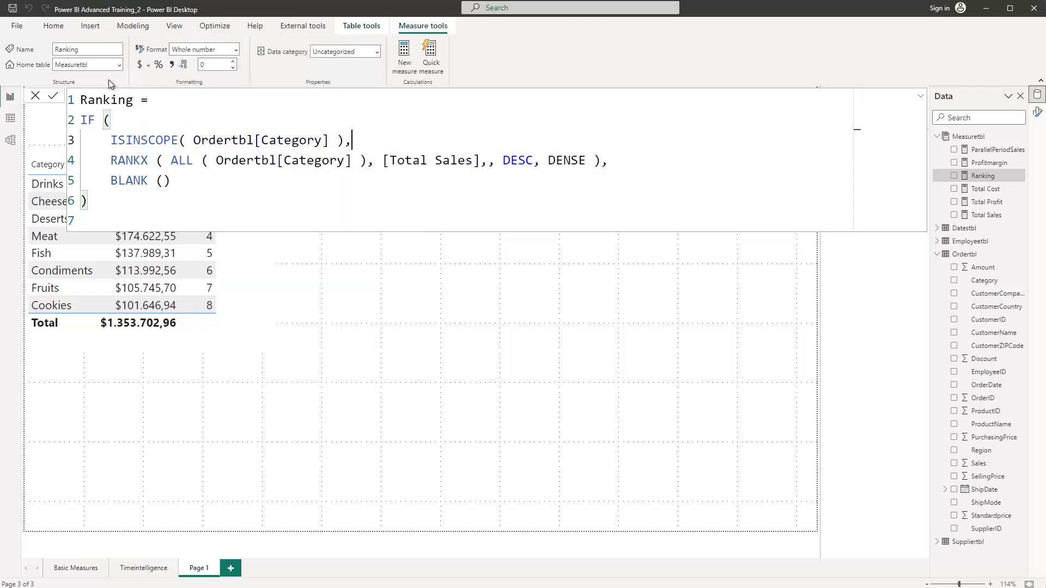
pyautogui.click(53, 97)
pyautogui.click(490, 438)
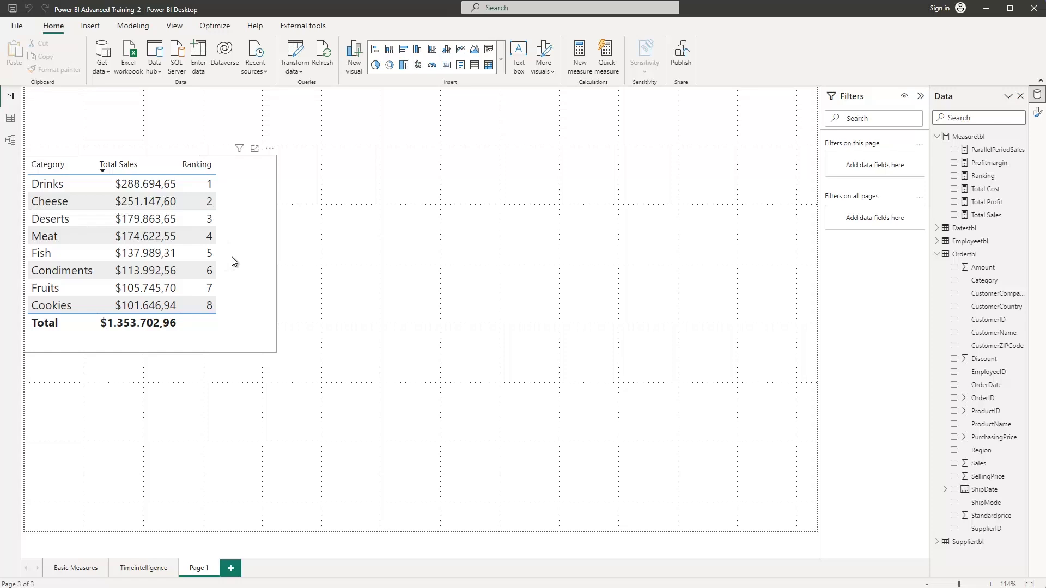
# - Start a new numeric range parameter and name it RankingValue
pyautogui.click(130, 27)
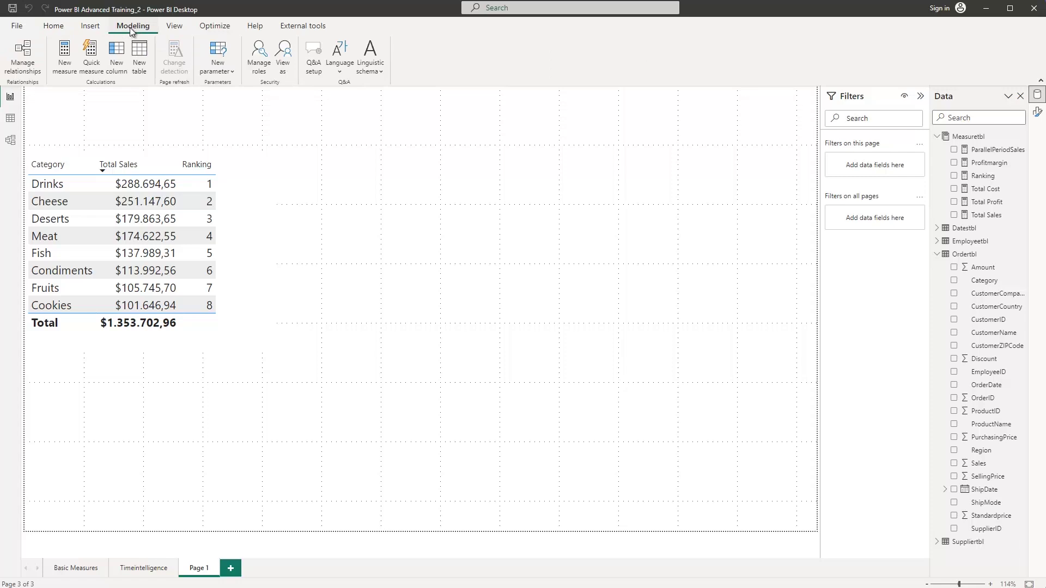
pyautogui.click(231, 74)
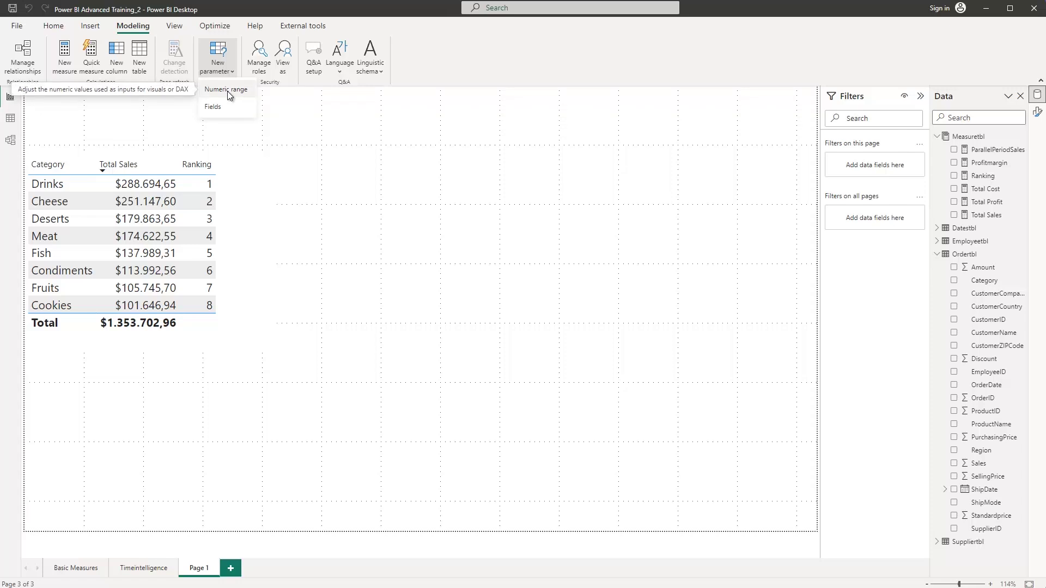
pyautogui.click(227, 90)
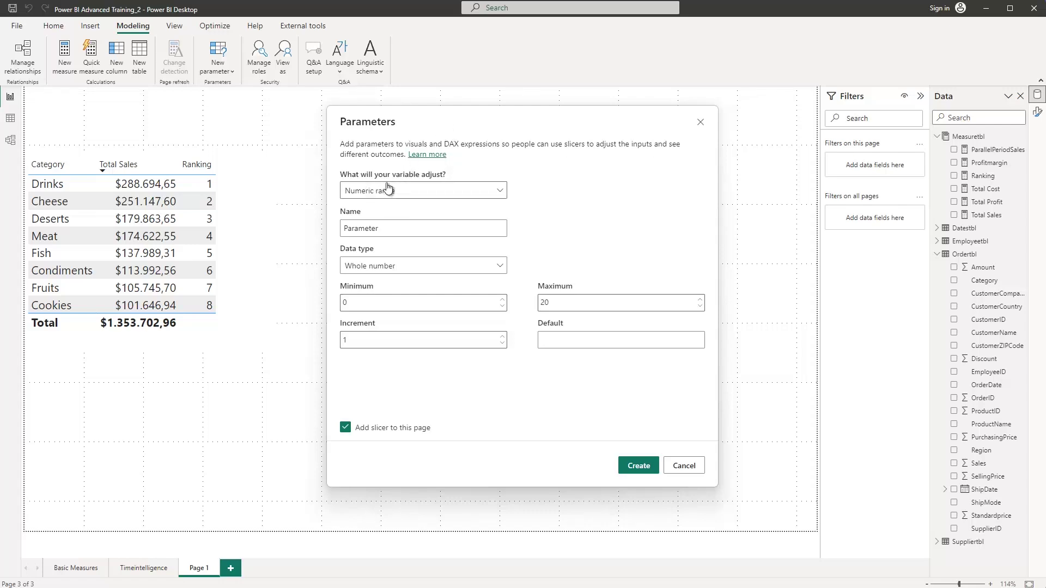
pyautogui.click(444, 186)
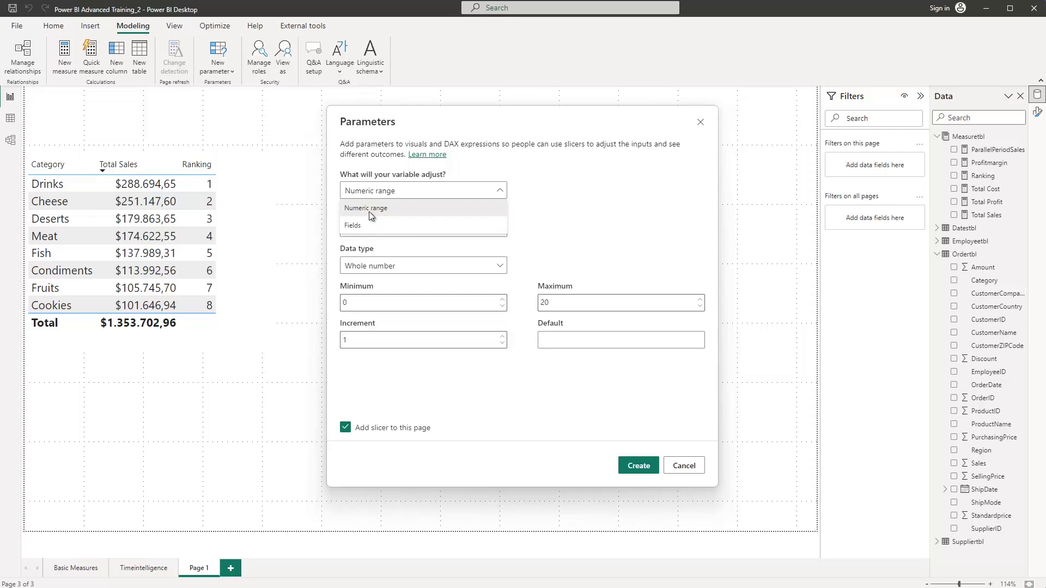
pyautogui.click(368, 212)
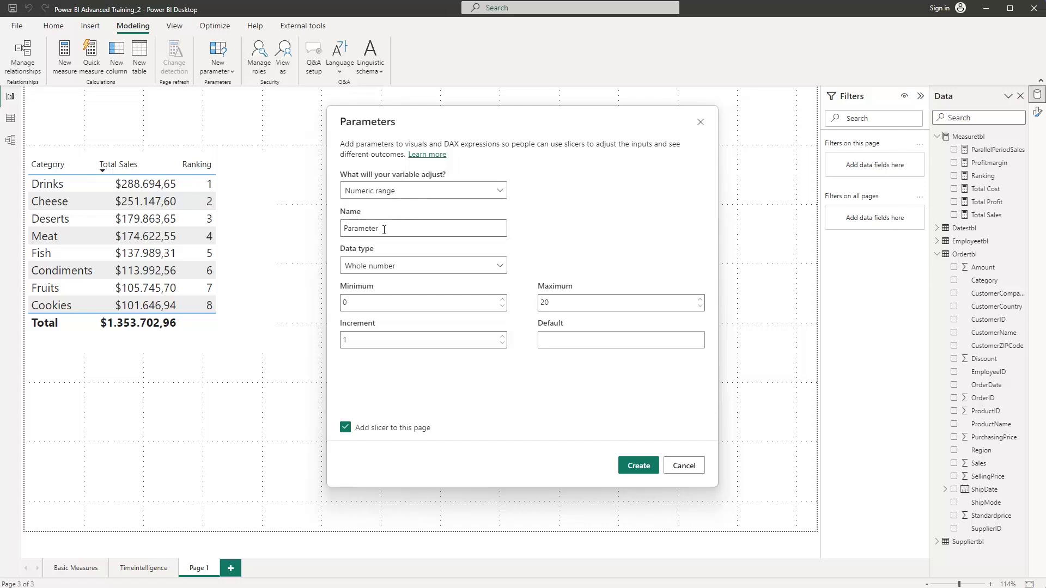
pyautogui.moveTo(384, 229); pyautogui.dragTo(343, 229)
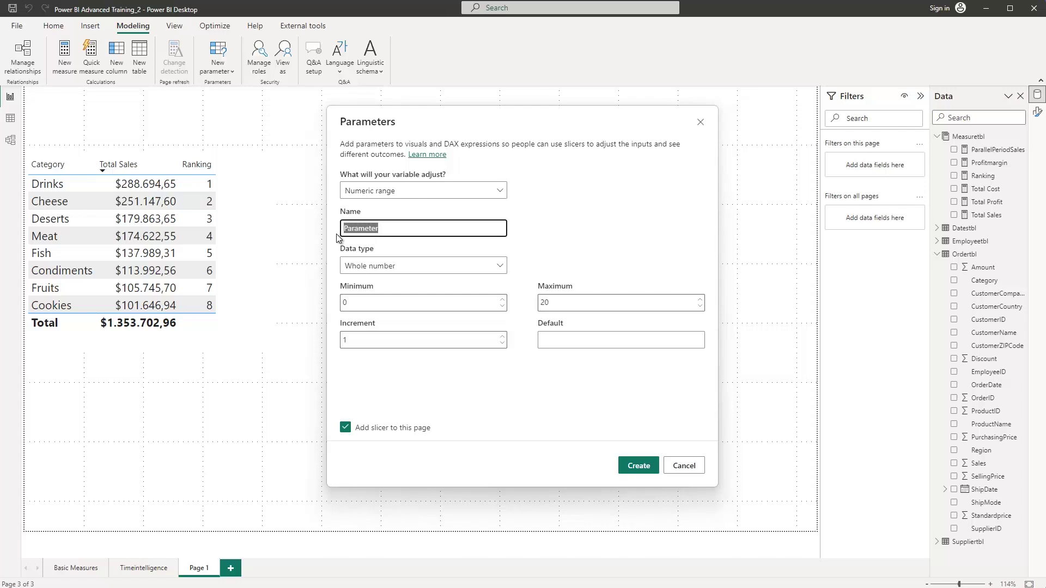
pyautogui.write('RankingValue')
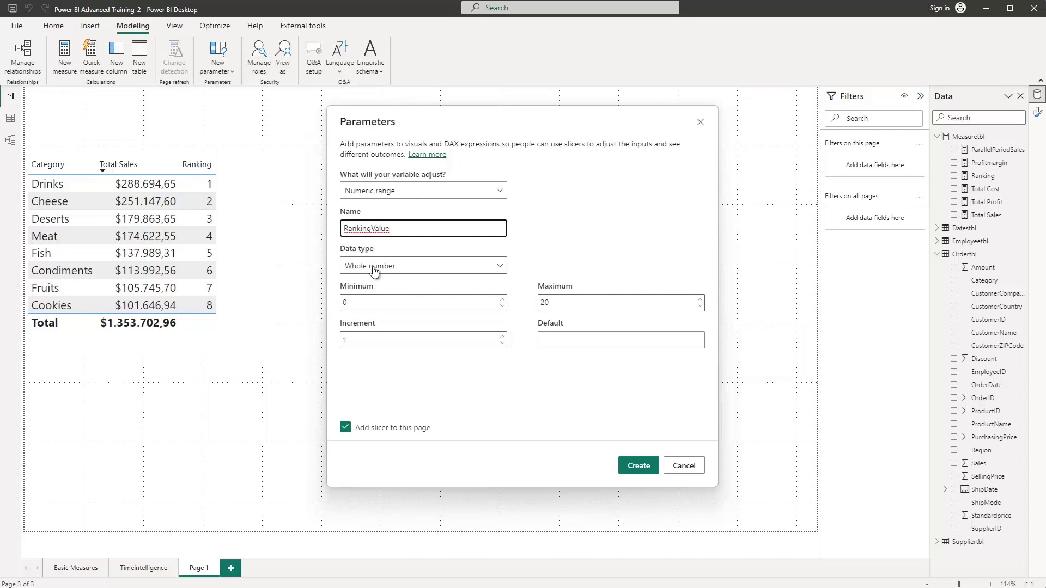
# - Set the parameter's minimum to 1 and maximum to 8, and create it with a slicer on the page
pyautogui.doubleClick(343, 303)
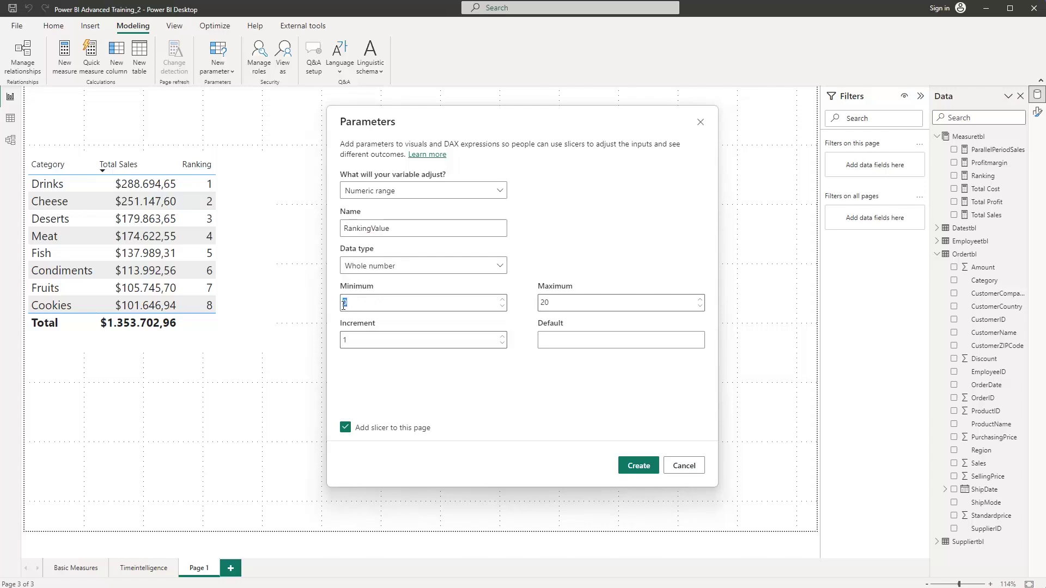
pyautogui.write('1')
pyautogui.doubleClick(552, 304)
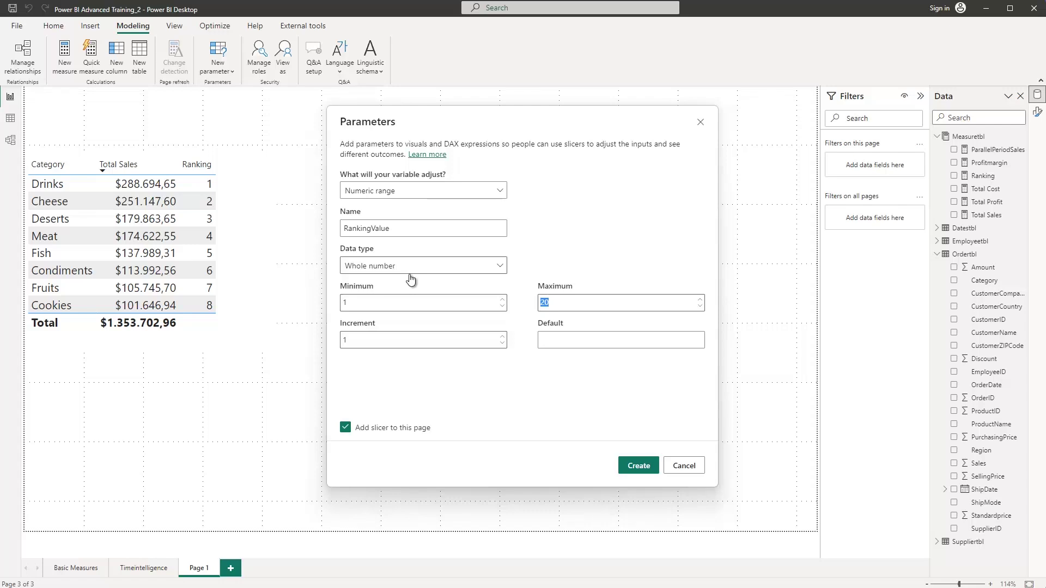
pyautogui.write('8')
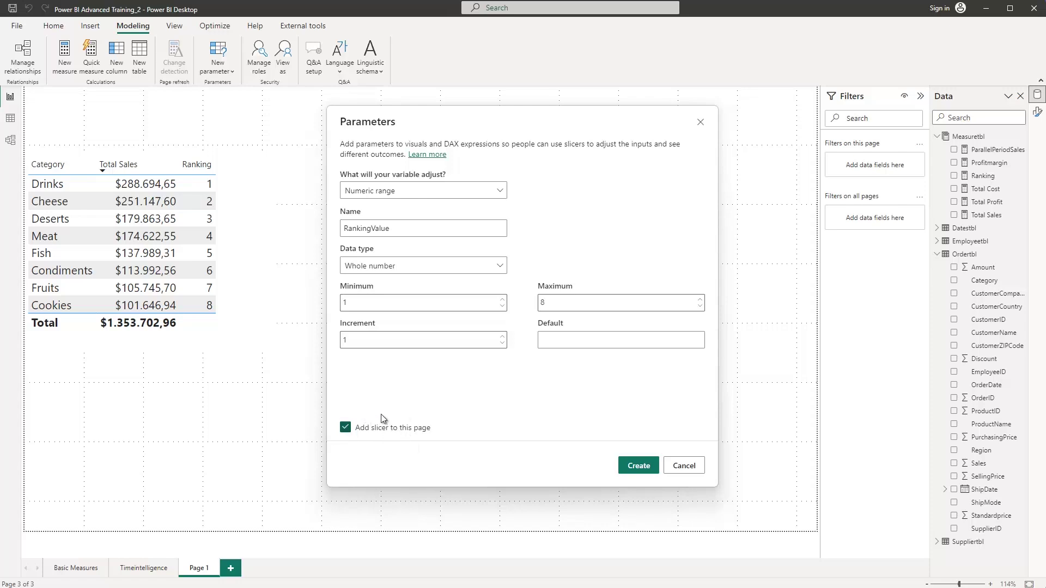
pyautogui.click(640, 467)
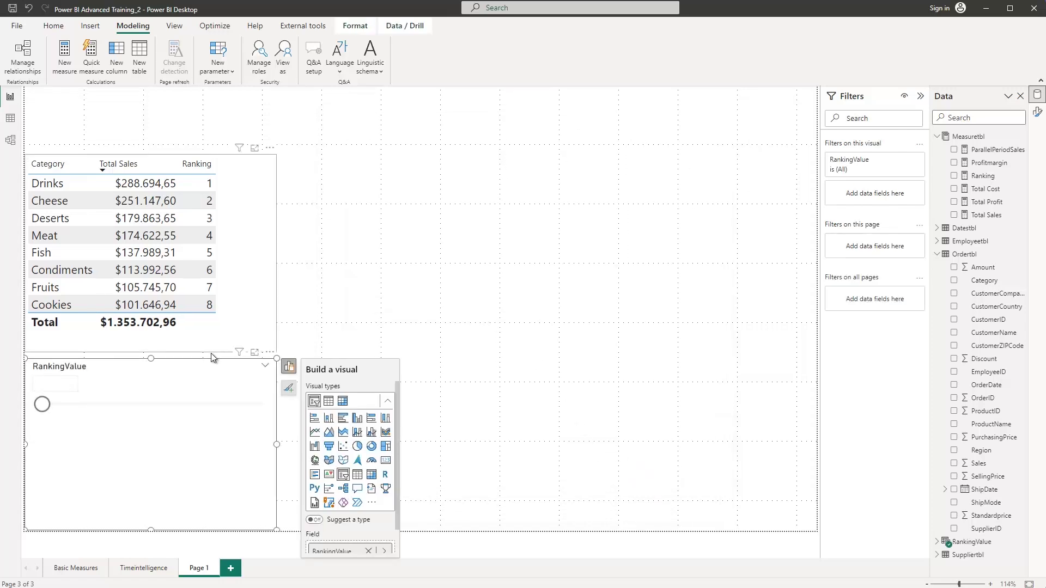
# - Move the RankingValue slicer to the empty canvas area beside the table's upper part and reduce its height
pyautogui.moveTo(269, 360); pyautogui.dragTo(591, 121)
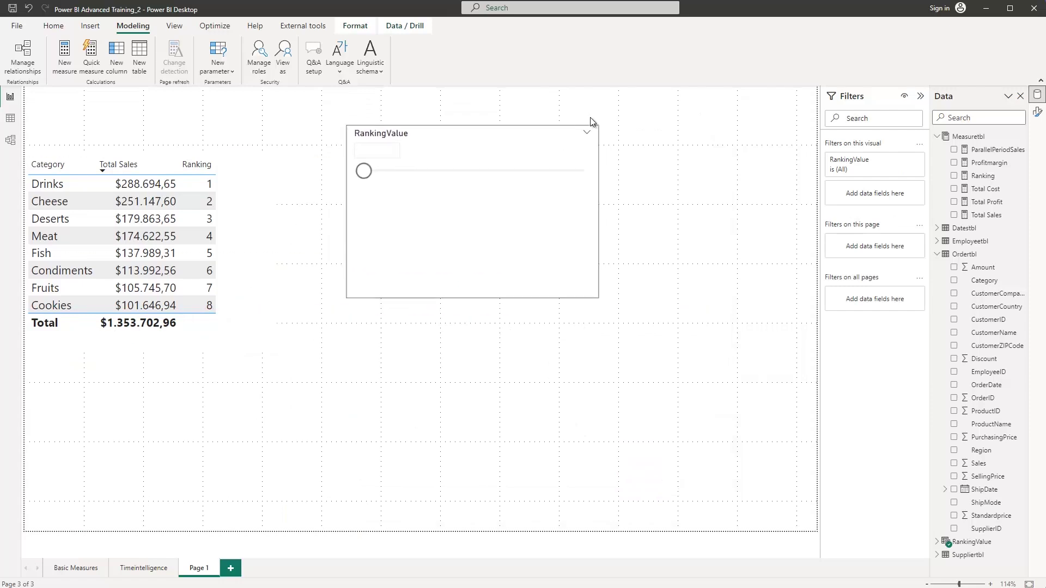
pyautogui.moveTo(473, 297); pyautogui.dragTo(453, 197)
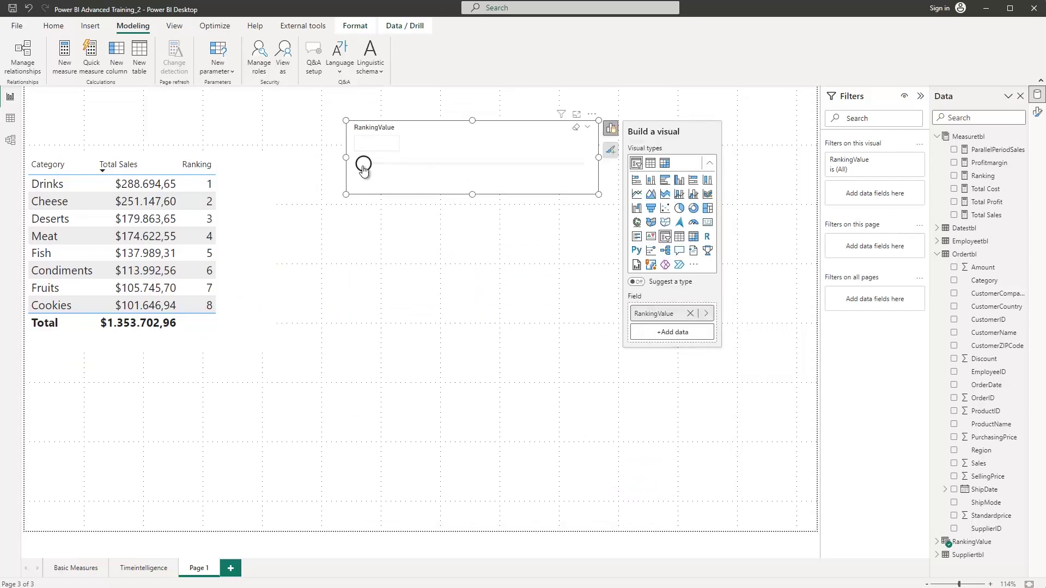
# - Try the RankingValue slicer with the value 2 and leave it set to 1
pyautogui.moveTo(364, 165); pyautogui.dragTo(435, 165)
pyautogui.doubleClick(367, 144)
pyautogui.write('2')
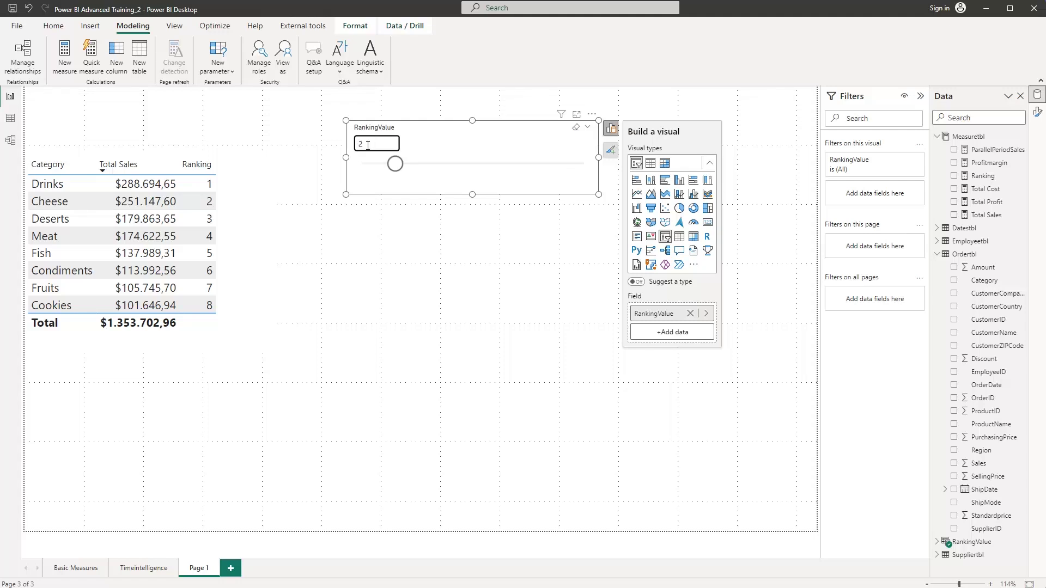
pyautogui.click(386, 166)
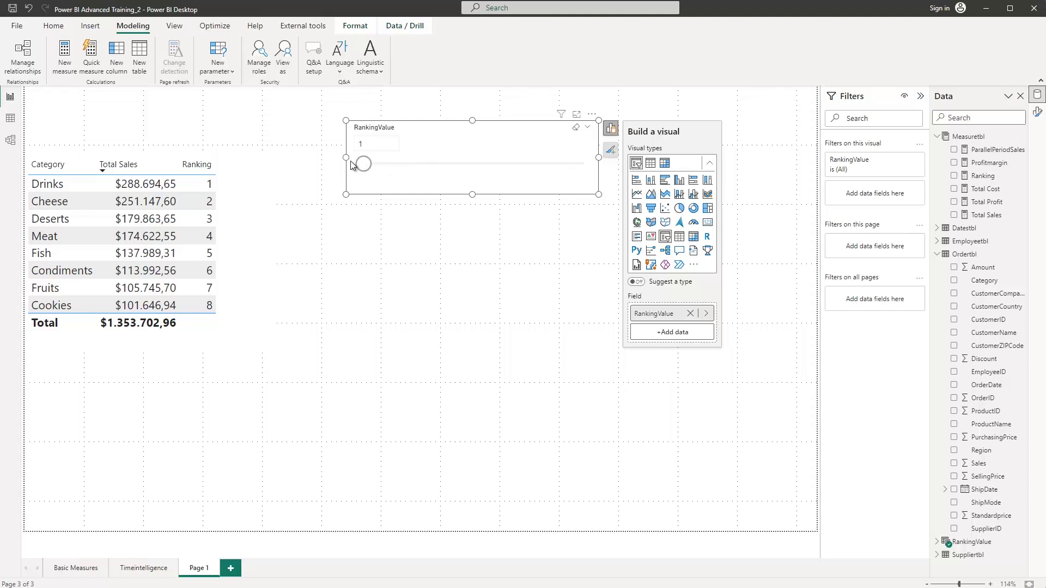
pyautogui.click(463, 226)
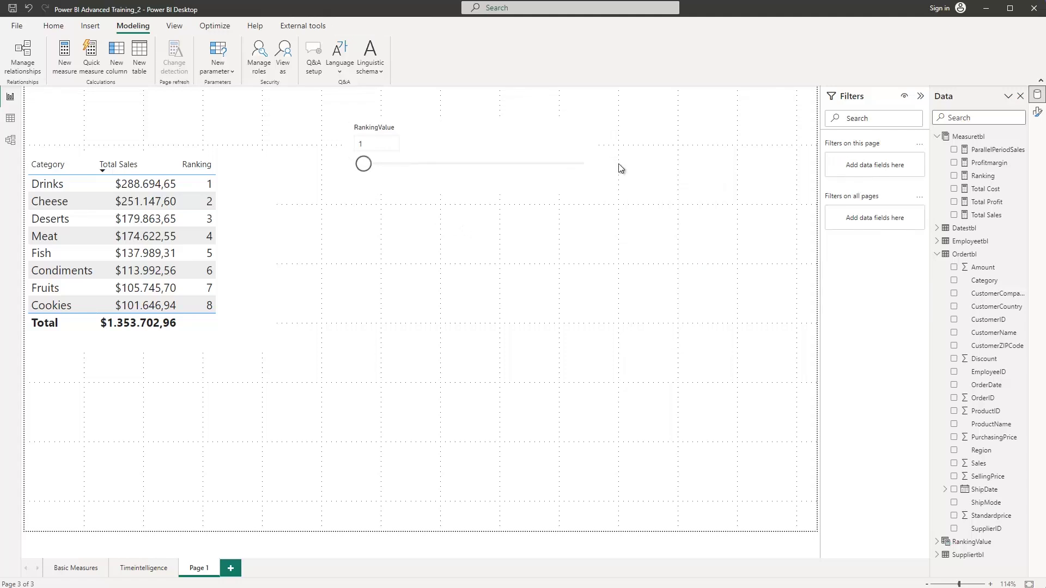
# - Examine the RankingValue table's formula and its generated rows in the data view, and return to the report page
pyautogui.click(936, 254)
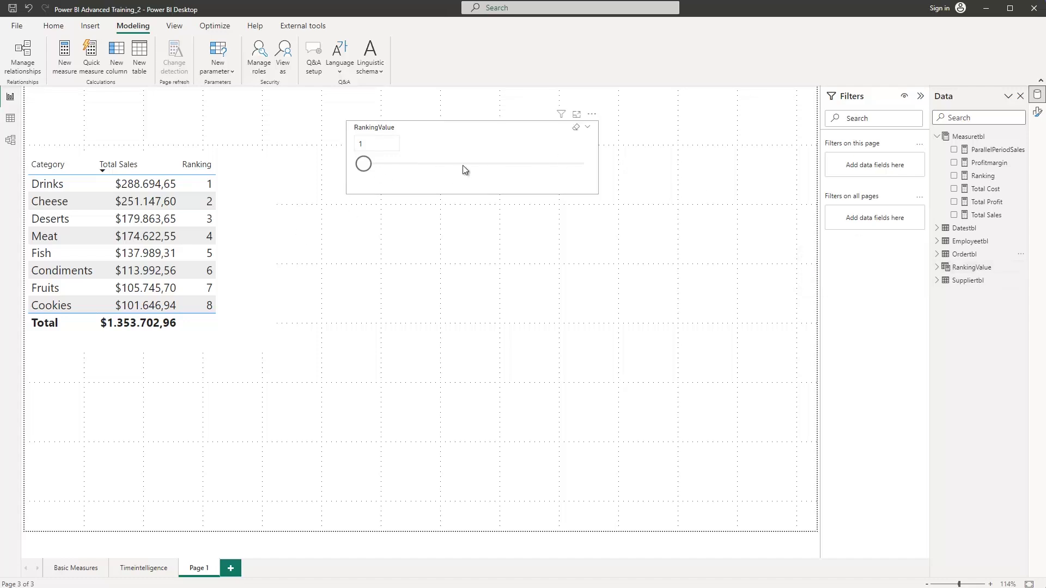
pyautogui.click(429, 136)
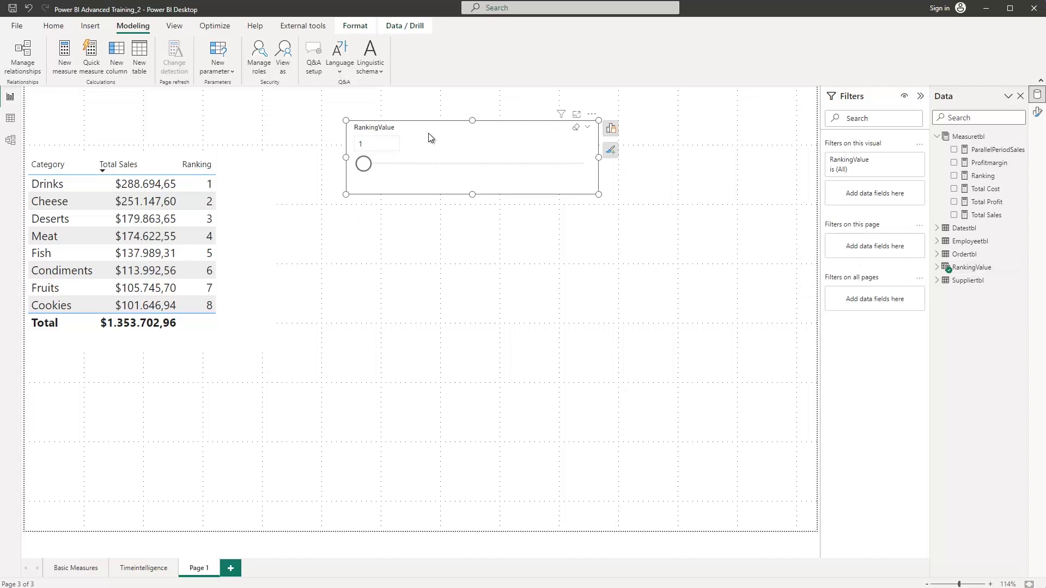
pyautogui.click(963, 269)
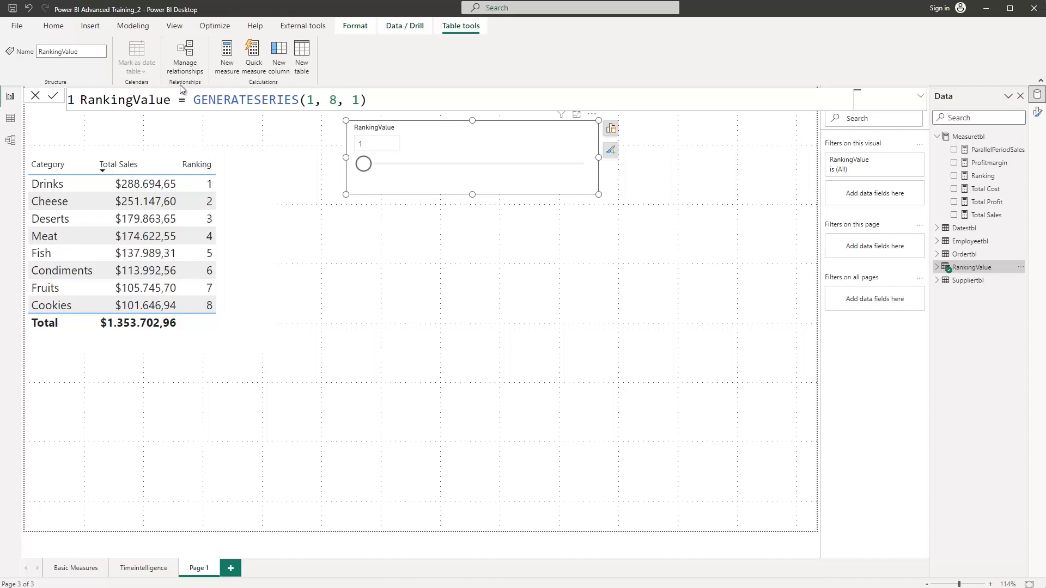
pyautogui.click(10, 120)
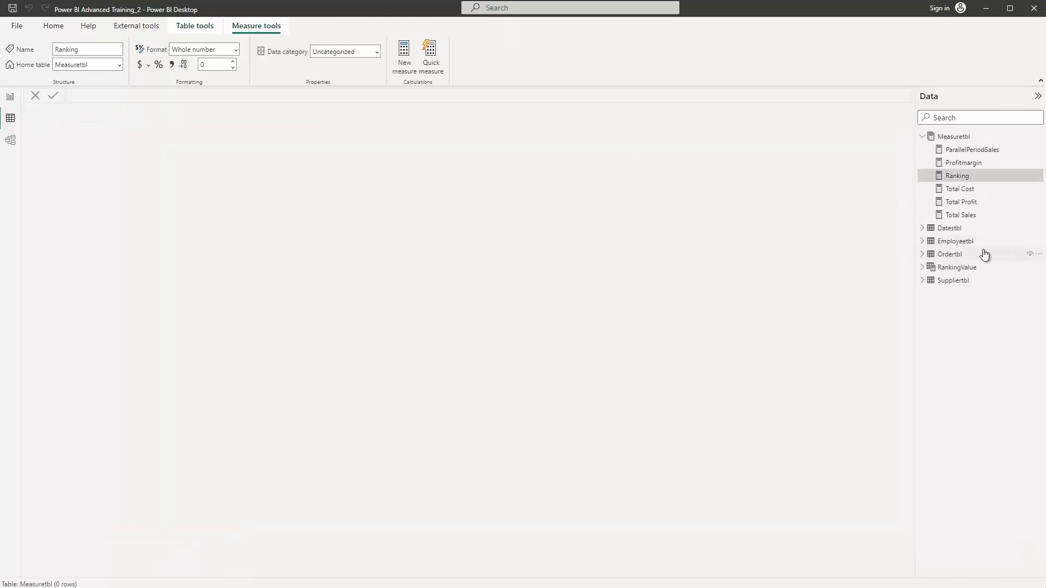
pyautogui.click(963, 268)
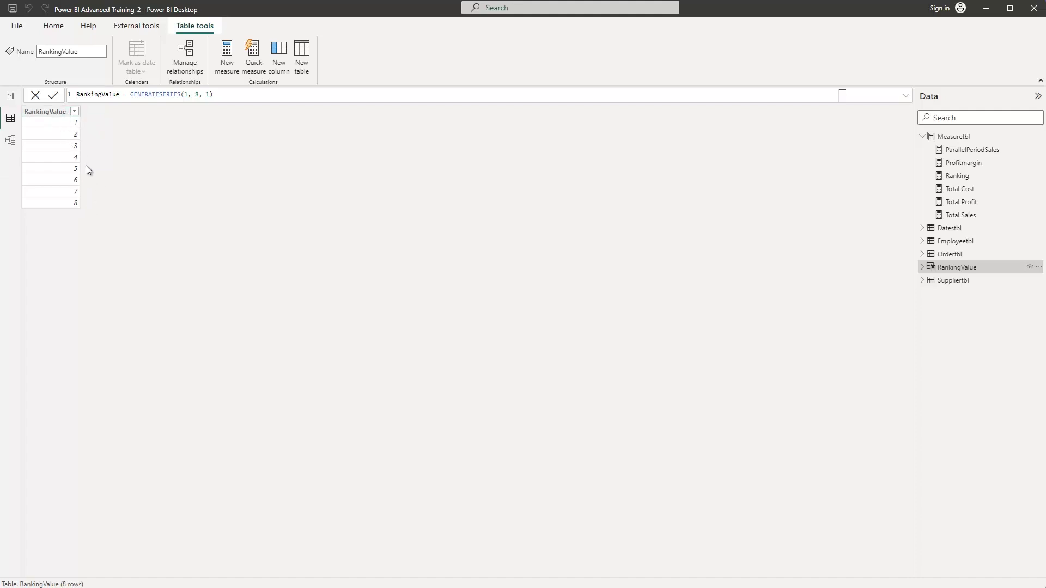
pyautogui.click(9, 97)
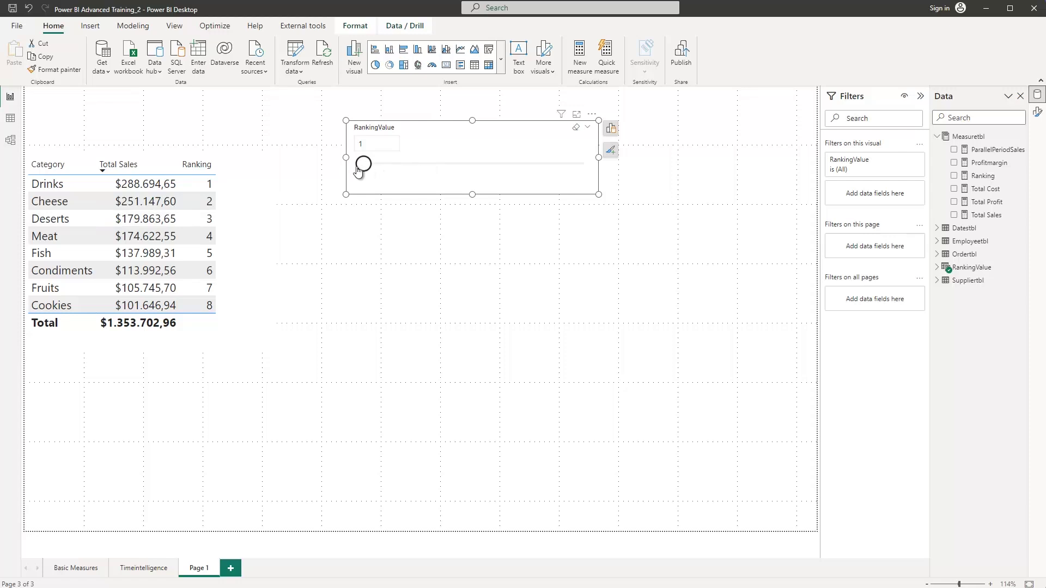
# - Set the RankingValue slicer to 4 and expand the RankingValue table to show its fields
pyautogui.moveTo(364, 164); pyautogui.dragTo(460, 166)
pyautogui.click(964, 268)
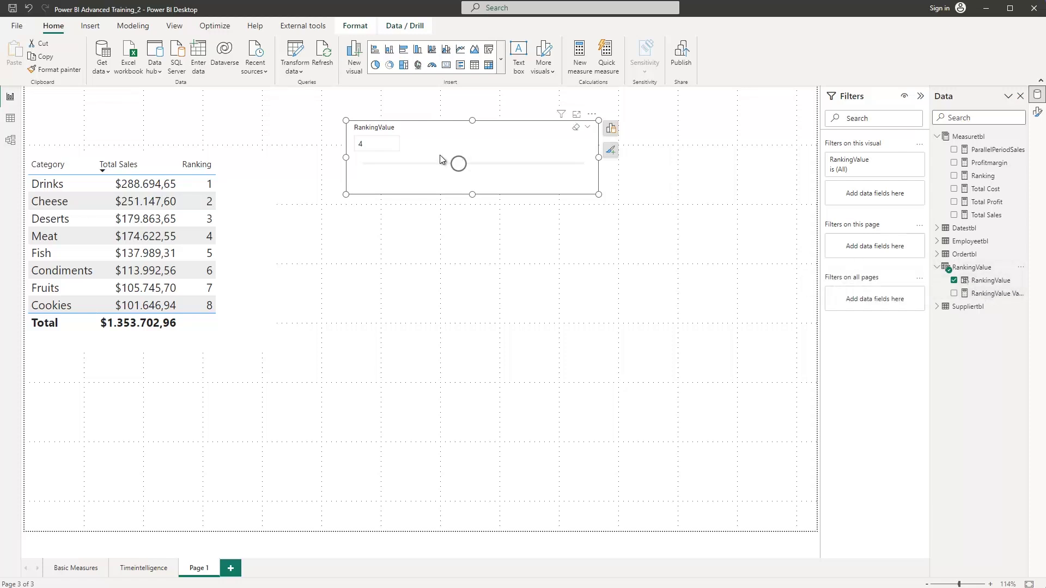
pyautogui.click(371, 143)
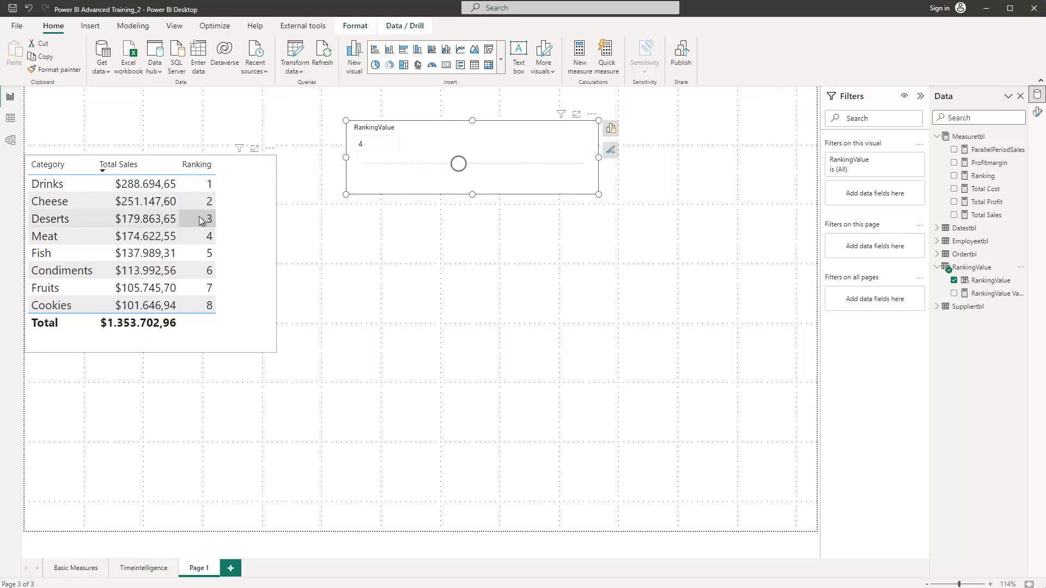
pyautogui.click(338, 272)
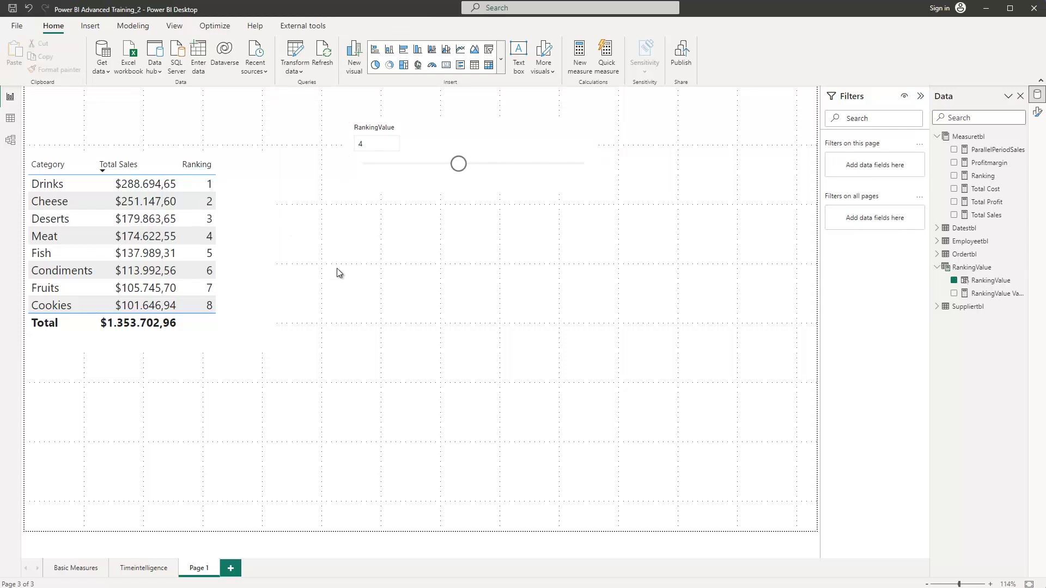
# - Create a new measure in Measuretbl named TopXSales and begin its formula on a second line with an IF function
pyautogui.rightClick(962, 136)
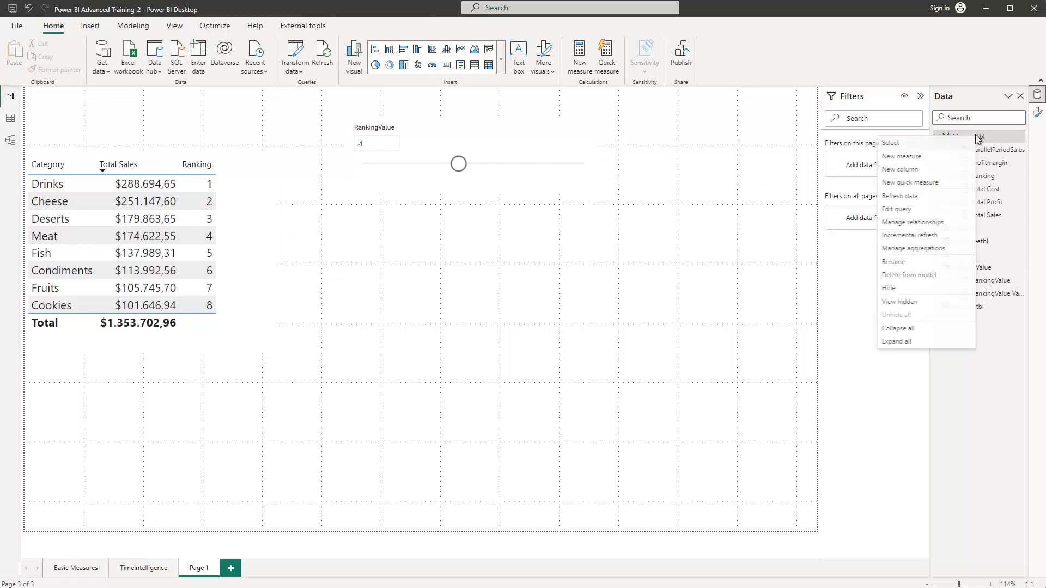
pyautogui.click(902, 156)
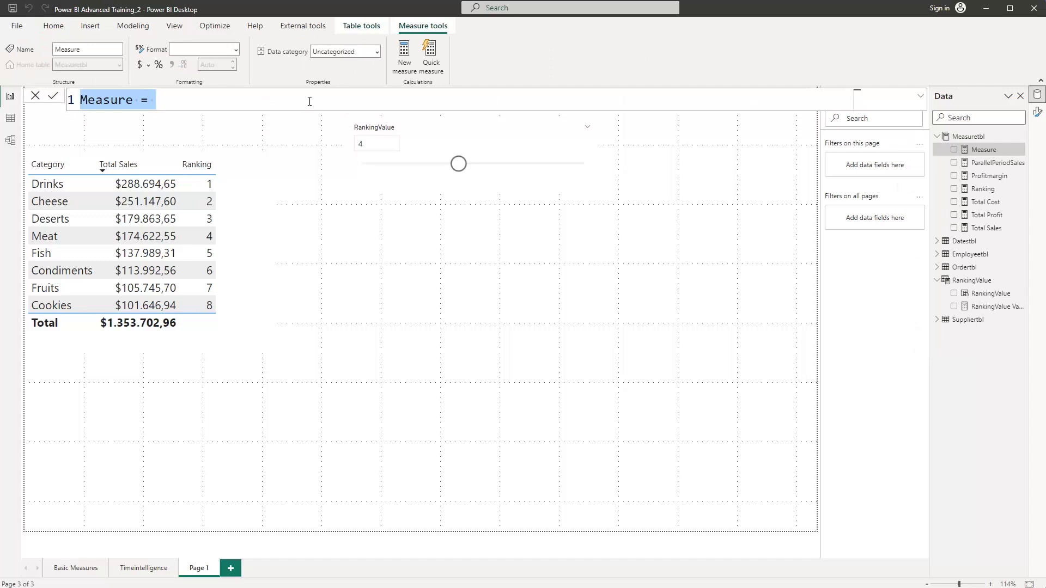
pyautogui.write('Top')
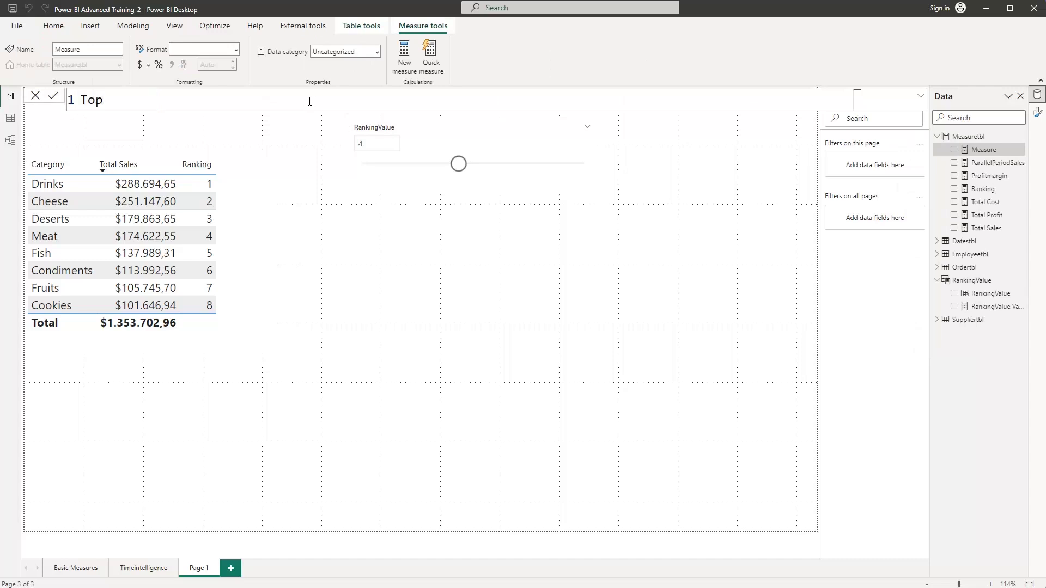
pyautogui.write('XSales =')
pyautogui.hotkey('shift', 'Return')
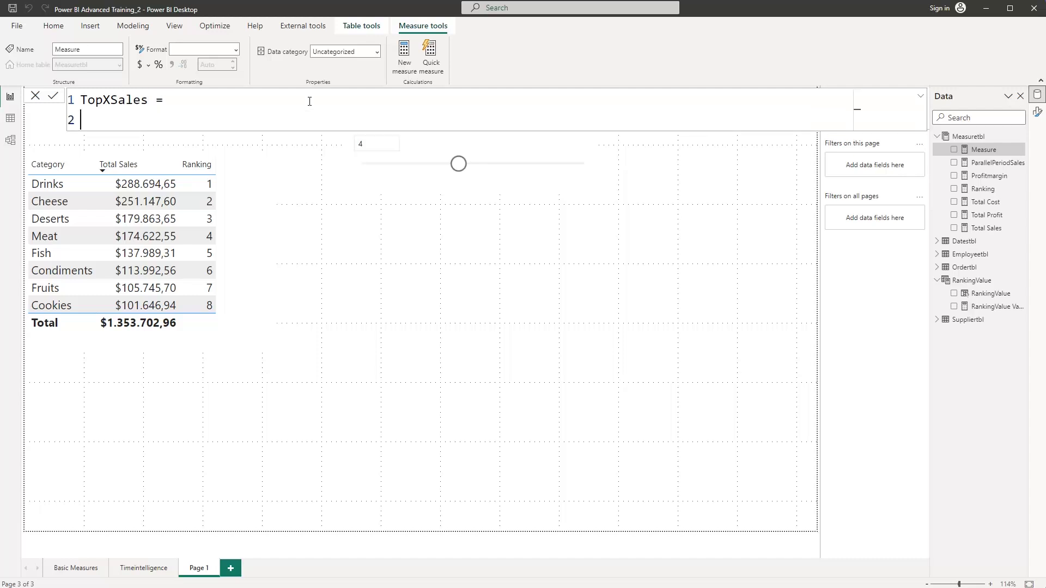
pyautogui.write('IF')
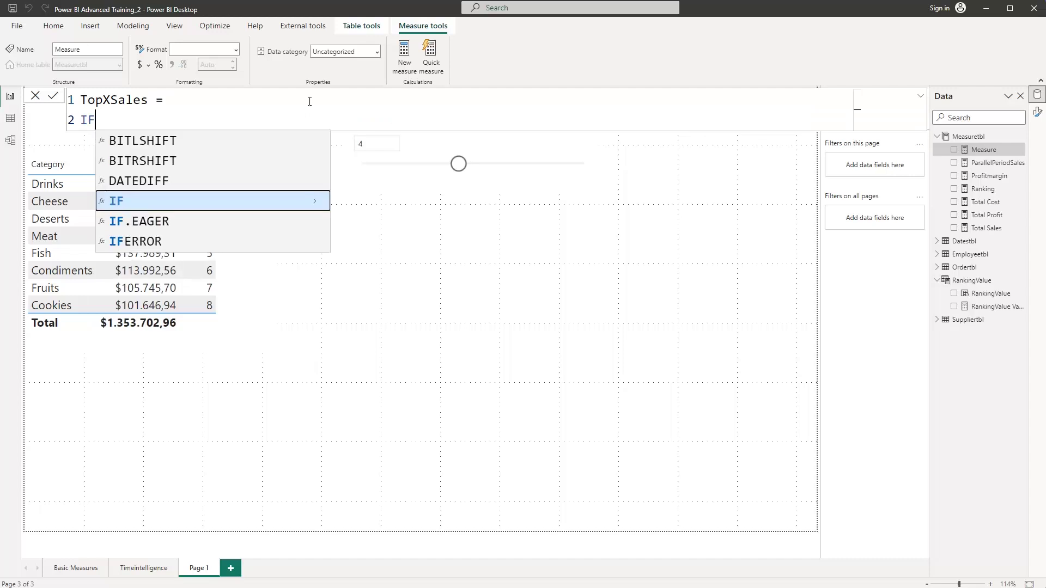
pyautogui.write('(')
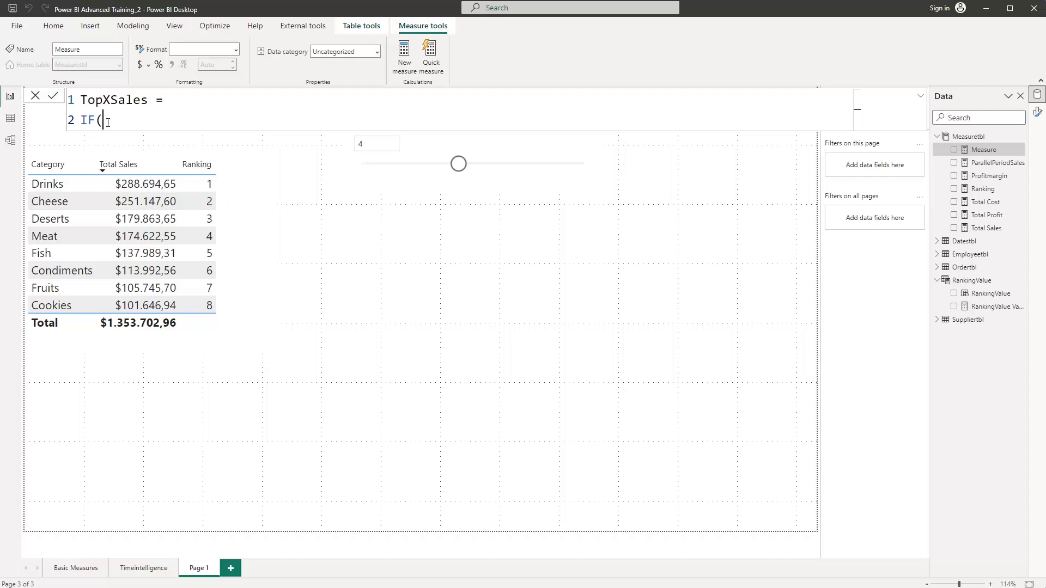
# - Enter the IF condition [Ranking]<=RankingValue[RankingValue Value] in the TopXSales formula
pyautogui.write('Ran')
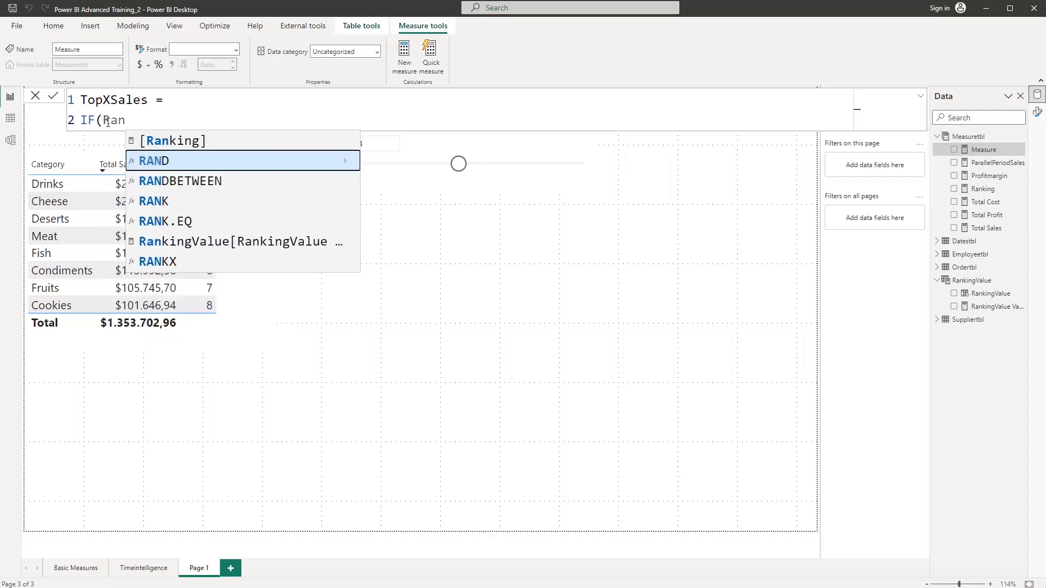
pyautogui.press('Up')
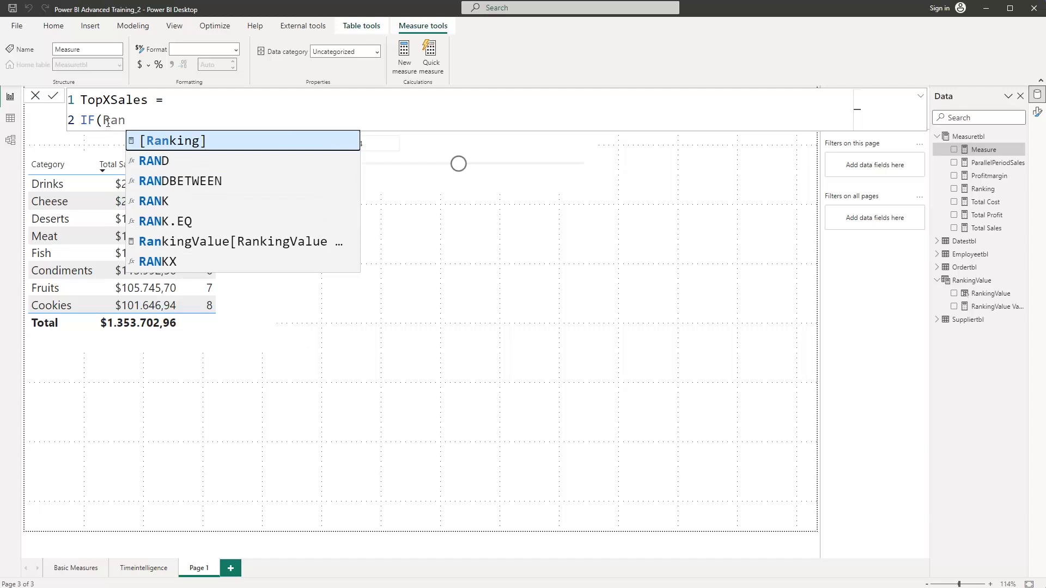
pyautogui.press('Tab')
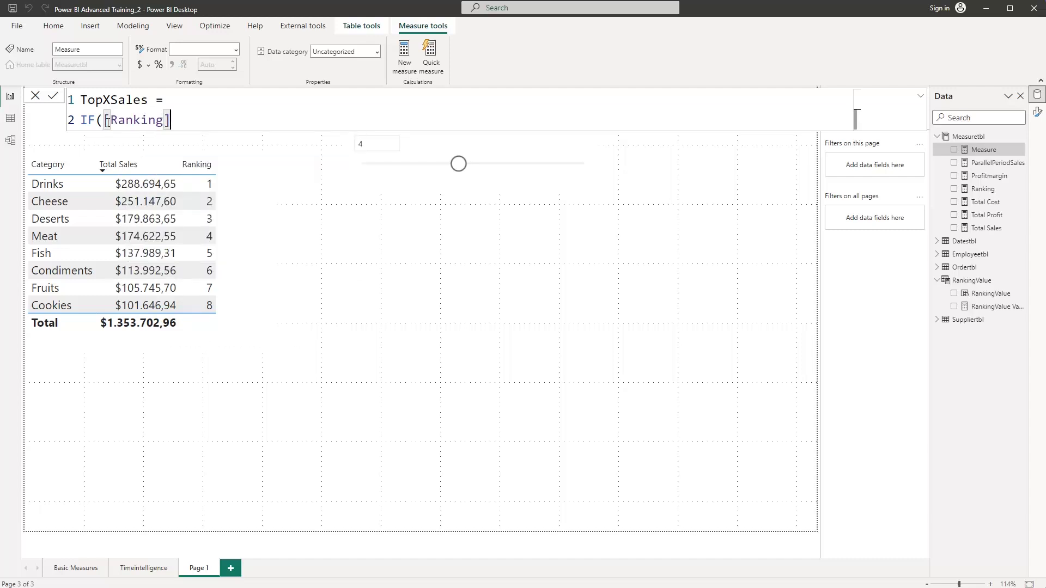
pyautogui.write('<=')
pyautogui.write('Rank')
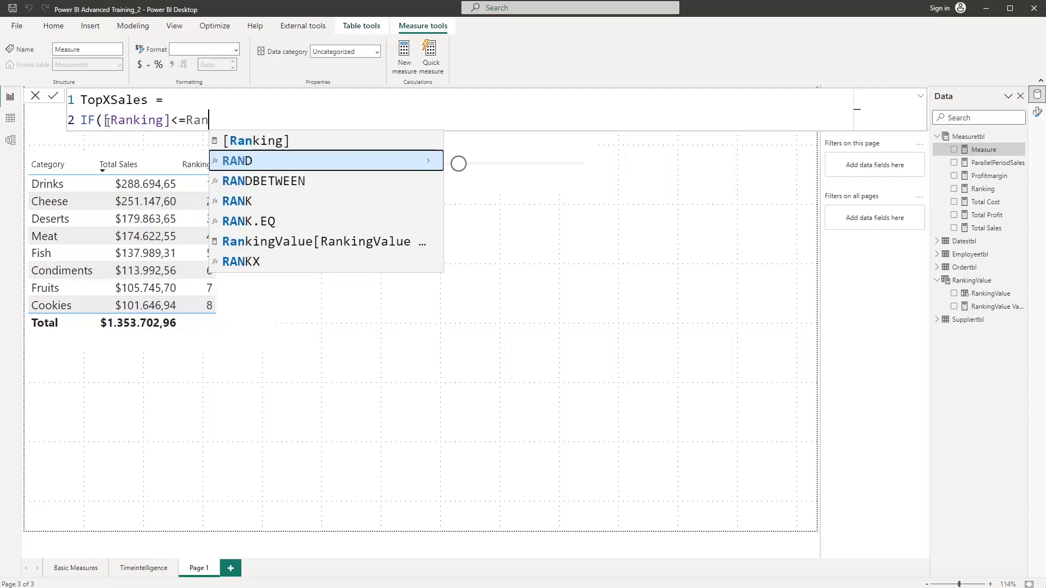
pyautogui.press('Down')
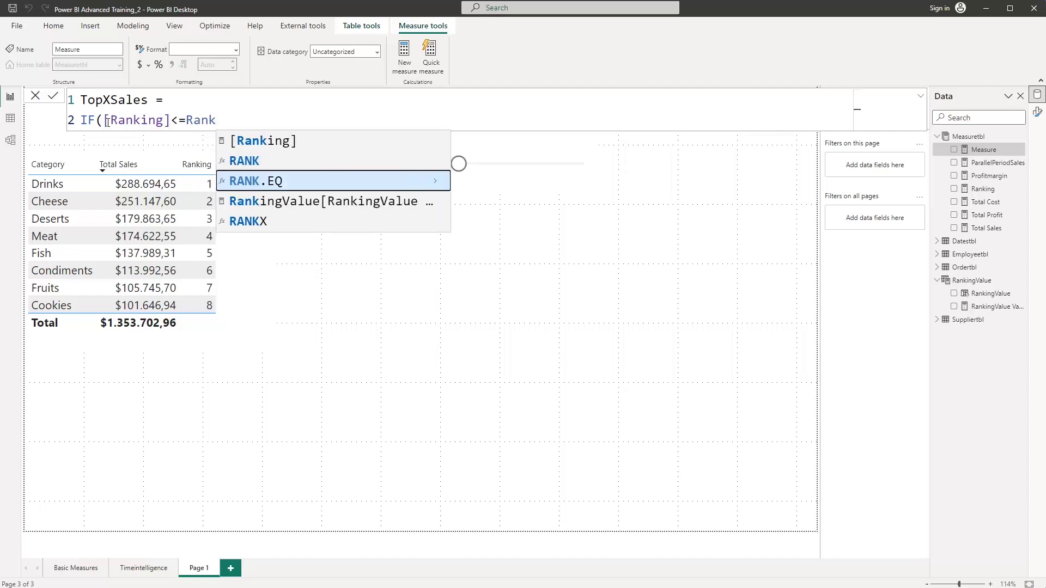
pyautogui.press('Down')
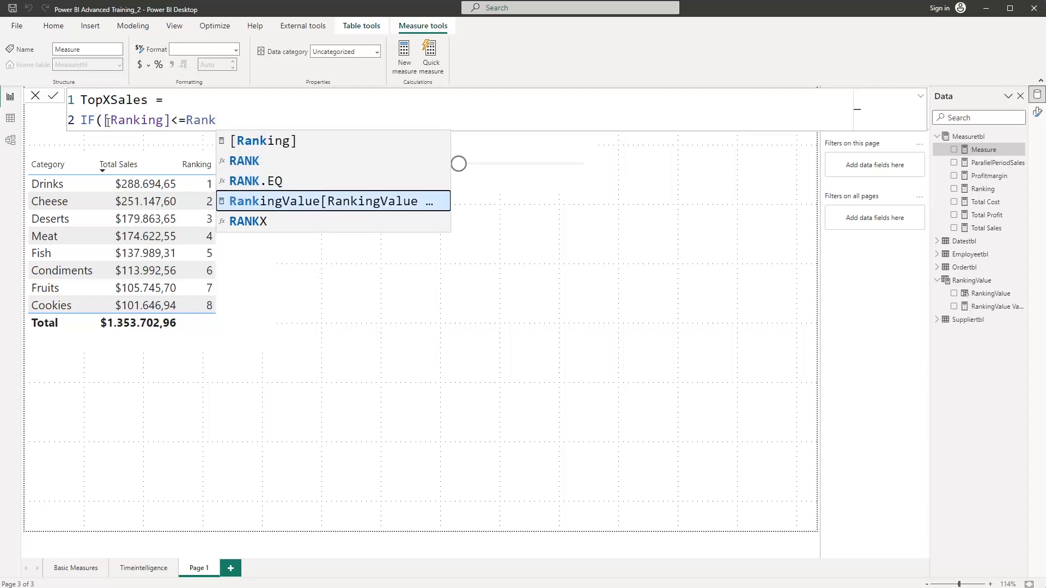
pyautogui.press('Tab')
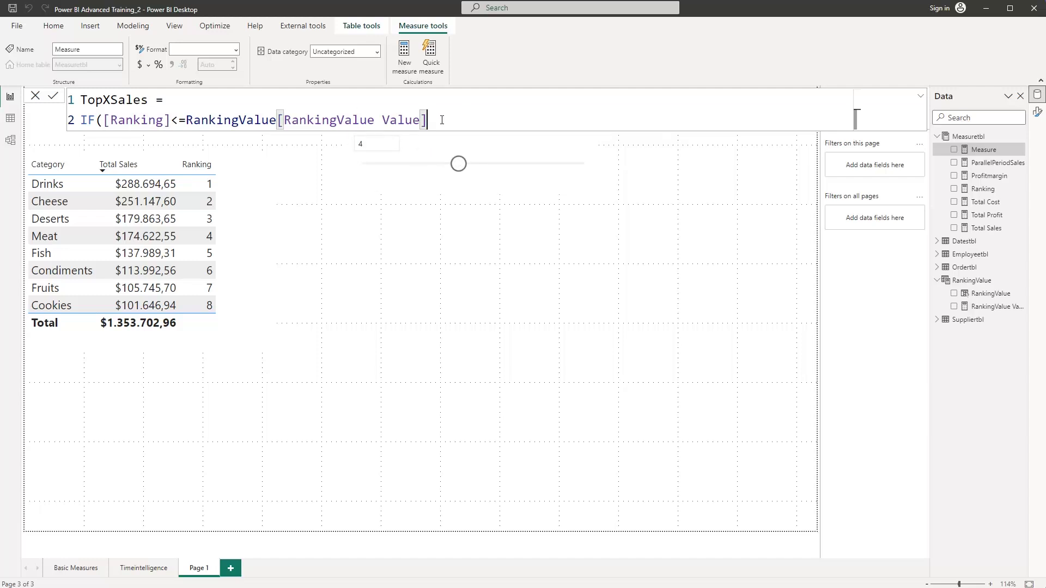
# - Complete the IF function with [Total Sales] as the true result and BLANK() as the false result
pyautogui.write(',')
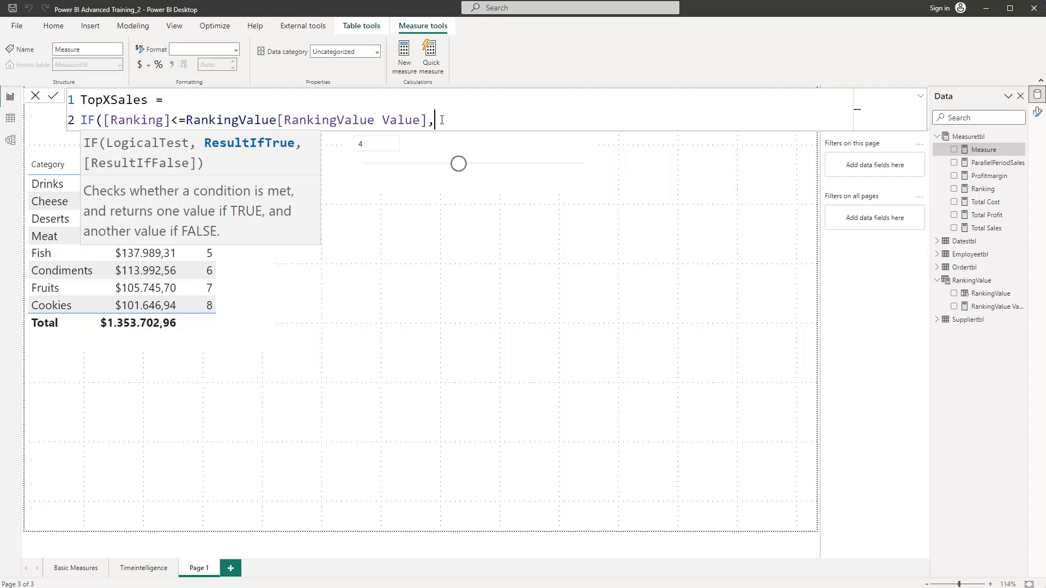
pyautogui.write('Tot')
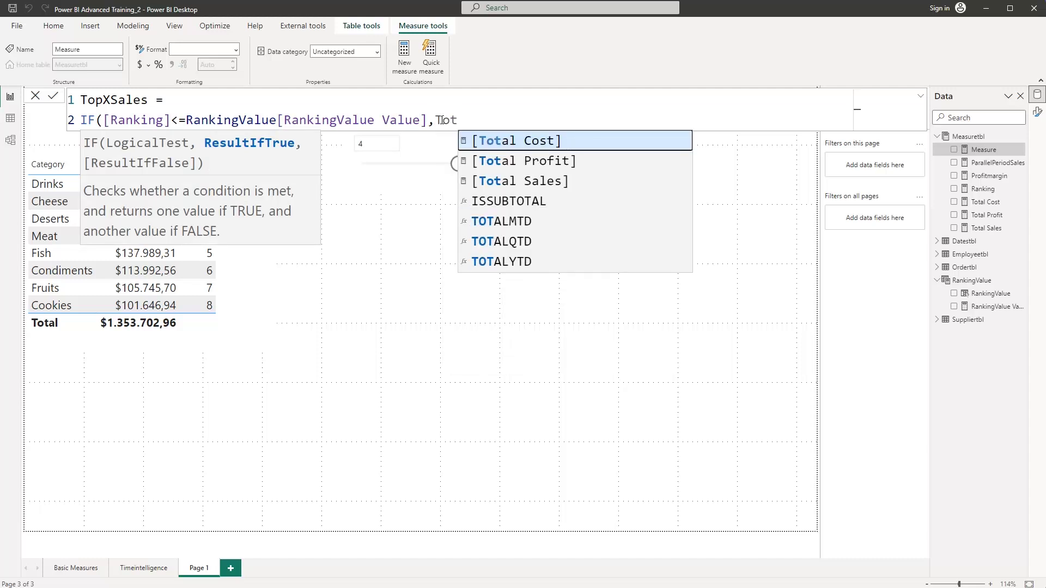
pyautogui.press('Down')
pyautogui.press('Down')
pyautogui.press('Tab')
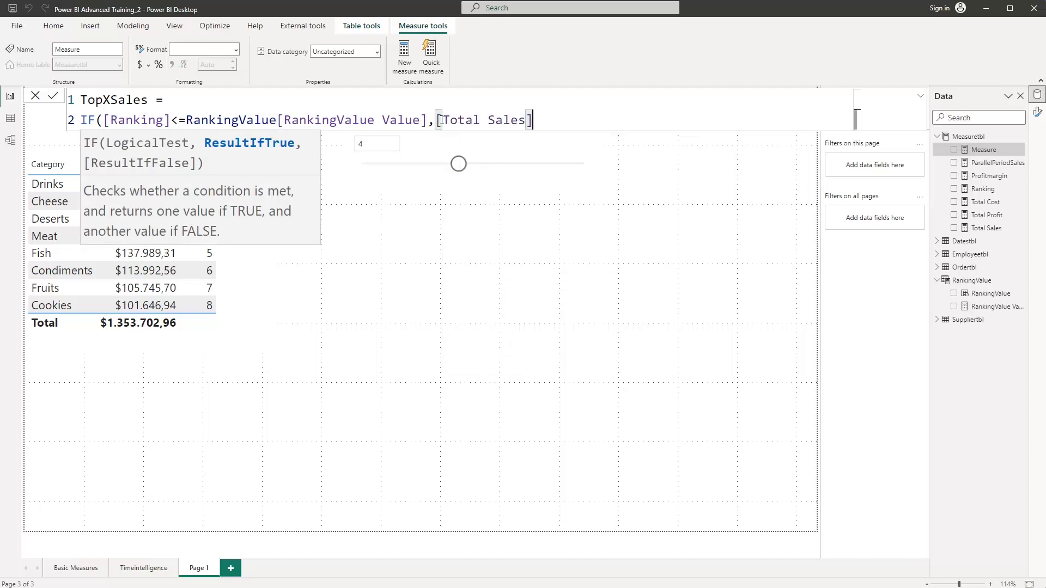
pyautogui.write(',')
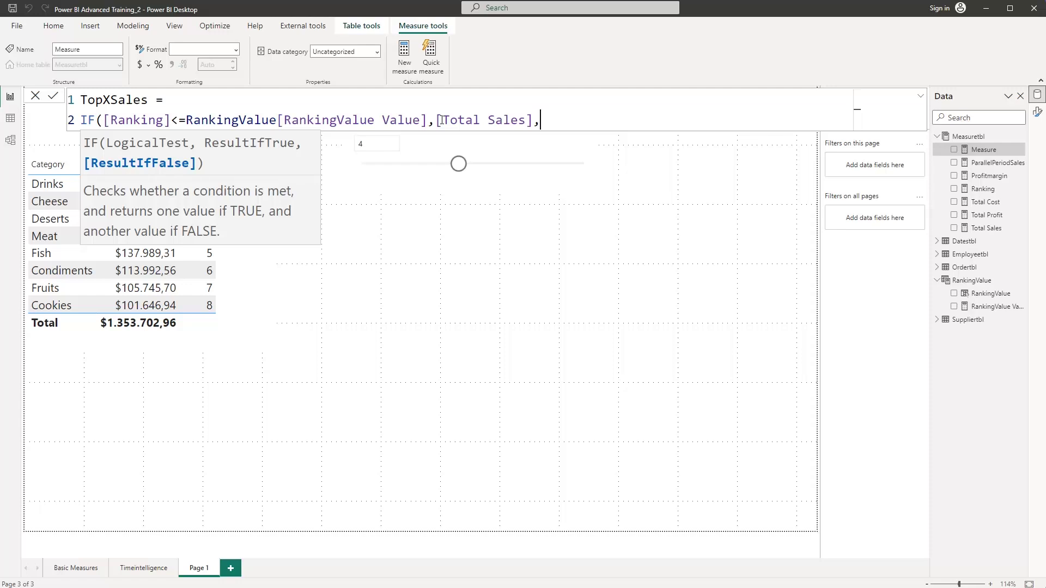
pyautogui.write('Bla')
pyautogui.press('Tab')
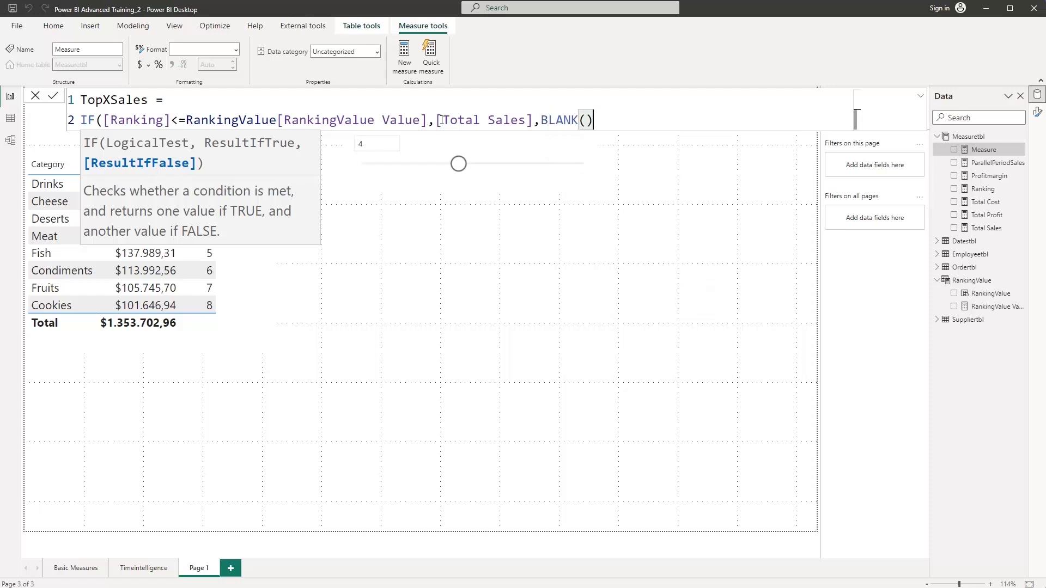
pyautogui.write(')')
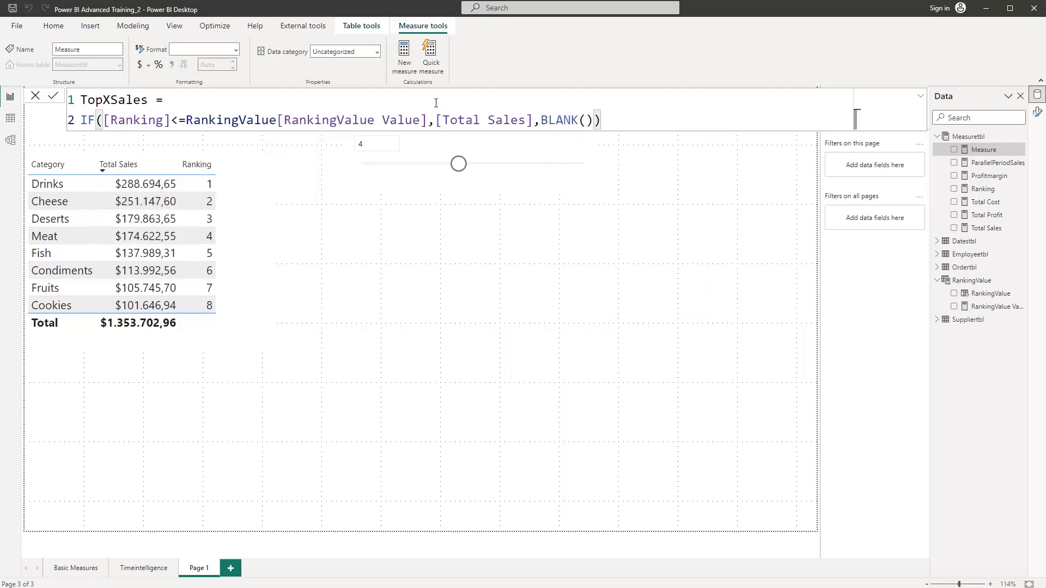
# - Copy the whole TopXSales formula, switch to DAX Formatter in the browser, replace the old code with it and format it
pyautogui.hotkey('ctrl', 'a')
pyautogui.hotkey('ctrl', 'c')
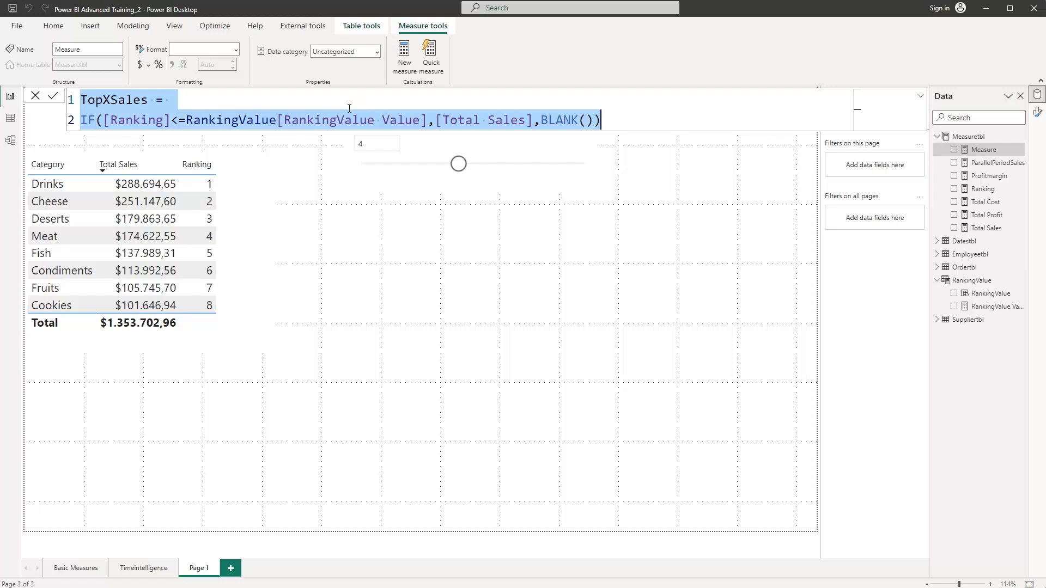
pyautogui.hotkey('alt', 'Tab')
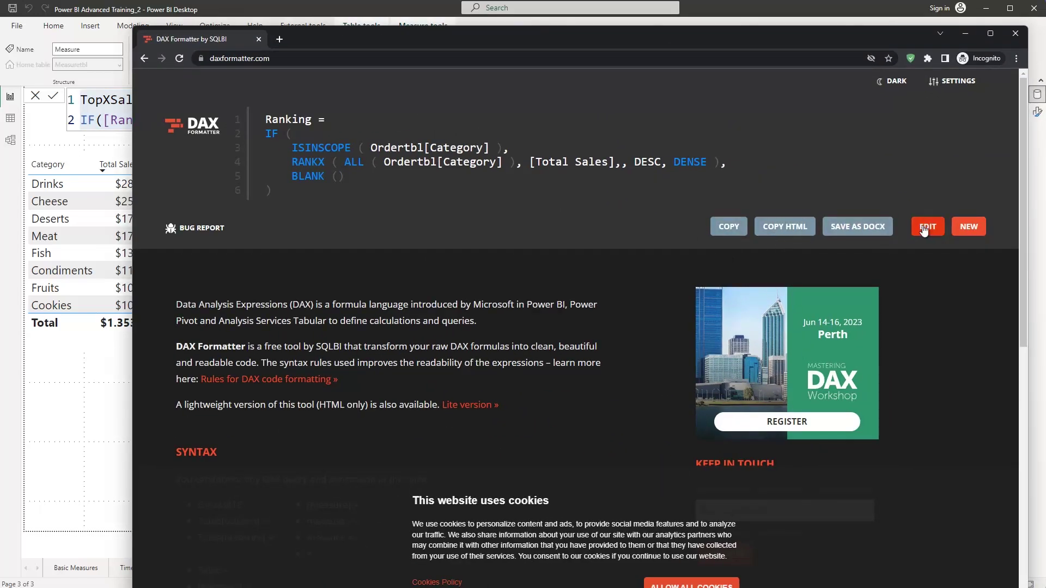
pyautogui.click(929, 226)
pyautogui.hotkey('ctrl', 'a')
pyautogui.hotkey('ctrl', 'v')
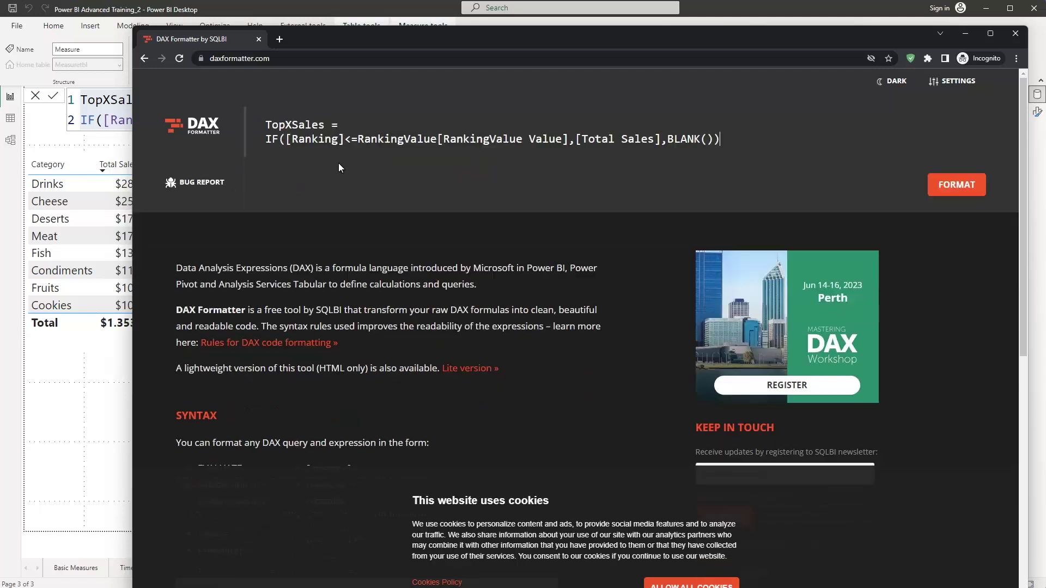
pyautogui.click(939, 188)
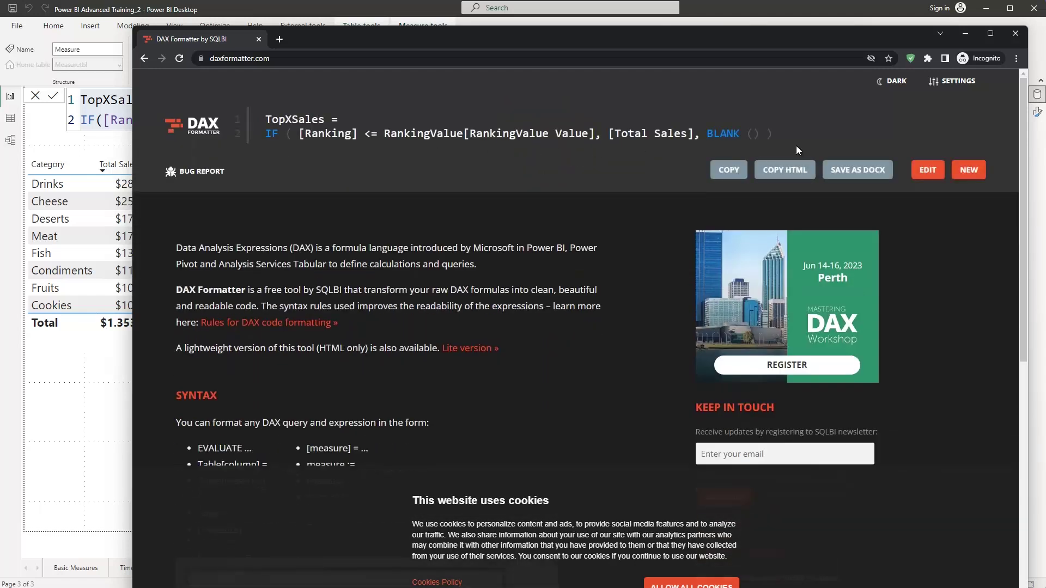
# - Copy the formatted code, return to Power BI Desktop and replace the TopXSales formula with it, committing the measure
pyautogui.click(728, 169)
pyautogui.moveTo(834, 36); pyautogui.dragTo(1045, 151)
pyautogui.click(763, 18)
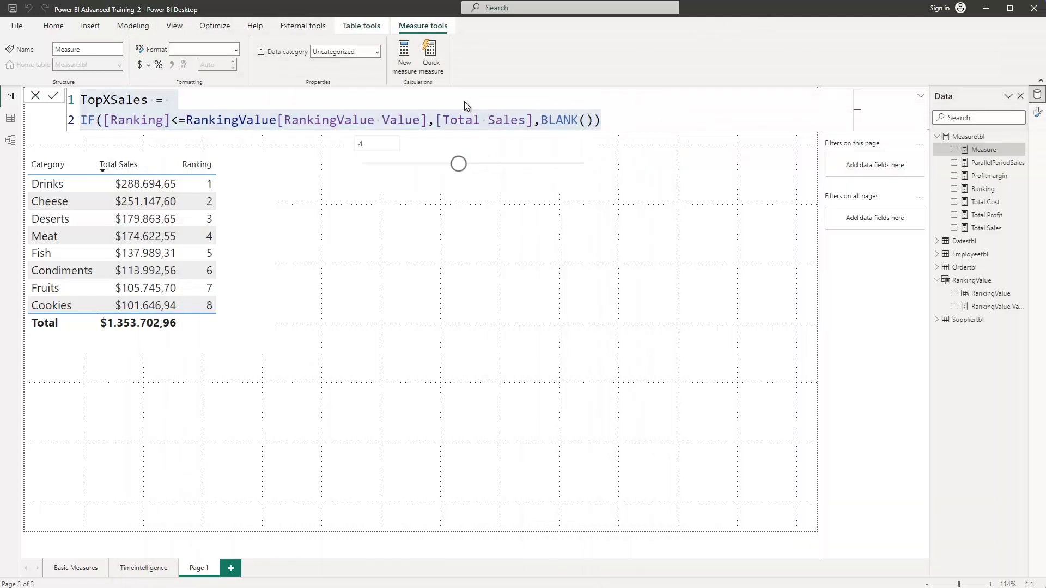
pyautogui.click(464, 101)
pyautogui.hotkey('ctrl', 'a')
pyautogui.hotkey('ctrl', 'v')
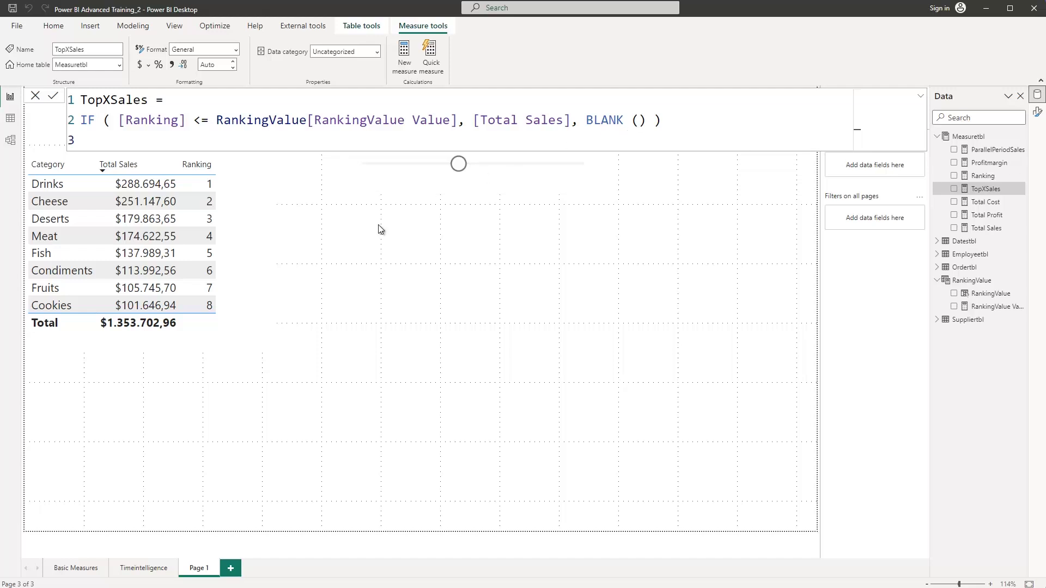
# - Widen the category ranking table and add the TopXSales measure to it
pyautogui.click(360, 240)
pyautogui.click(246, 219)
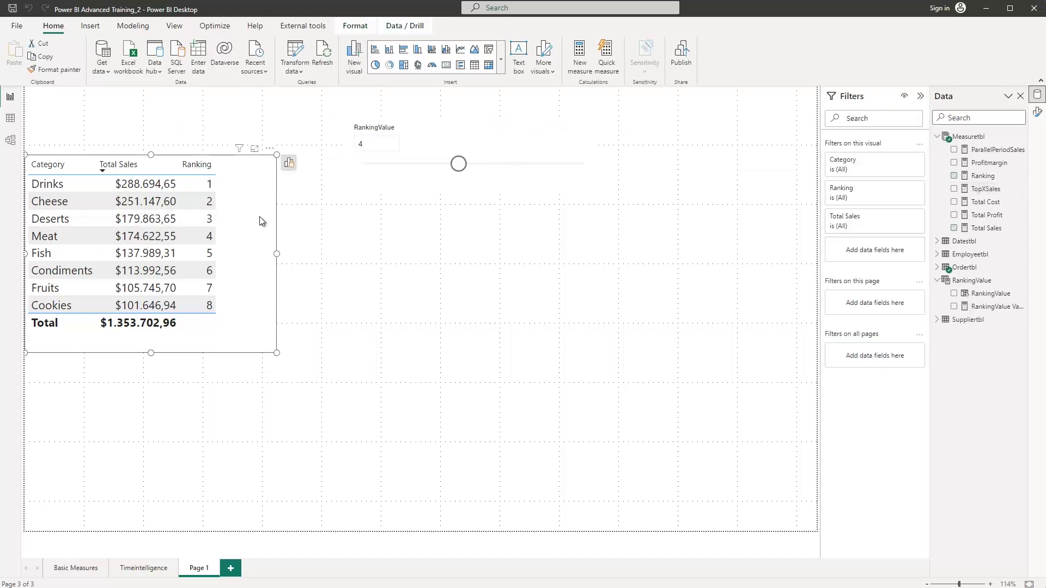
pyautogui.moveTo(277, 253); pyautogui.dragTo(316, 254)
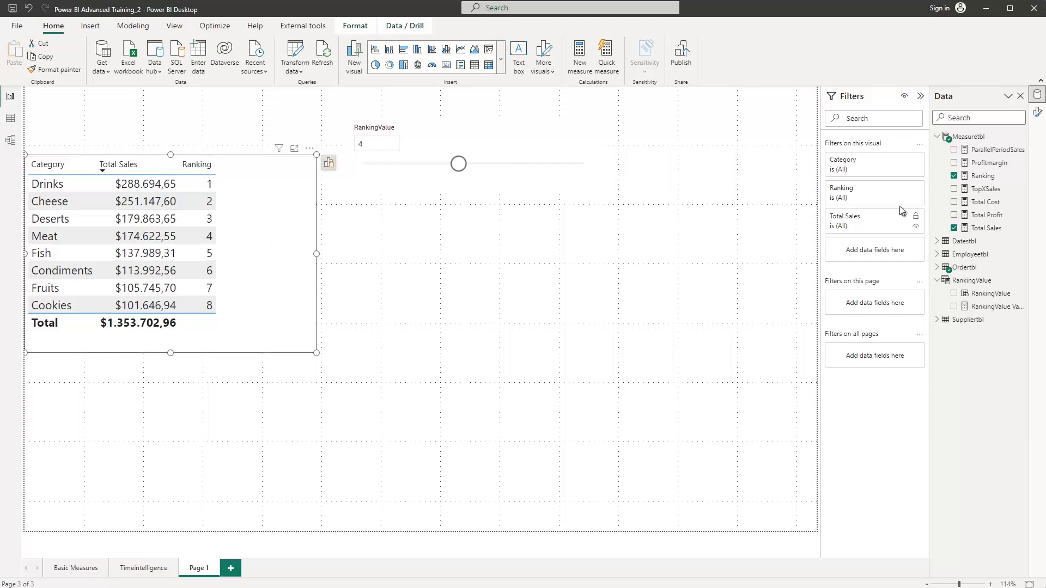
pyautogui.click(960, 193)
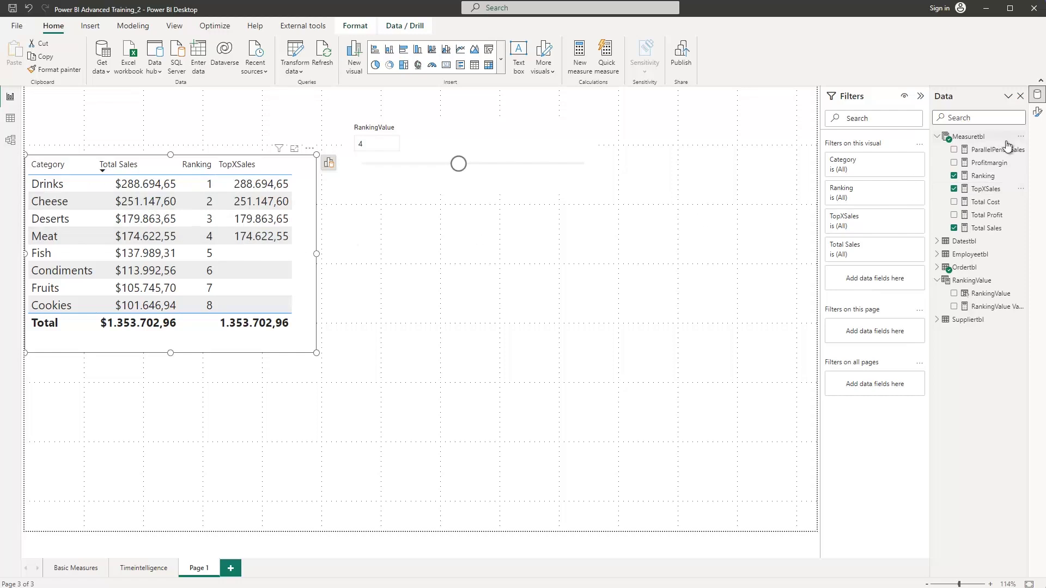
# - Format the TopXSales measure as dollar currency with 2 decimal places
pyautogui.click(985, 188)
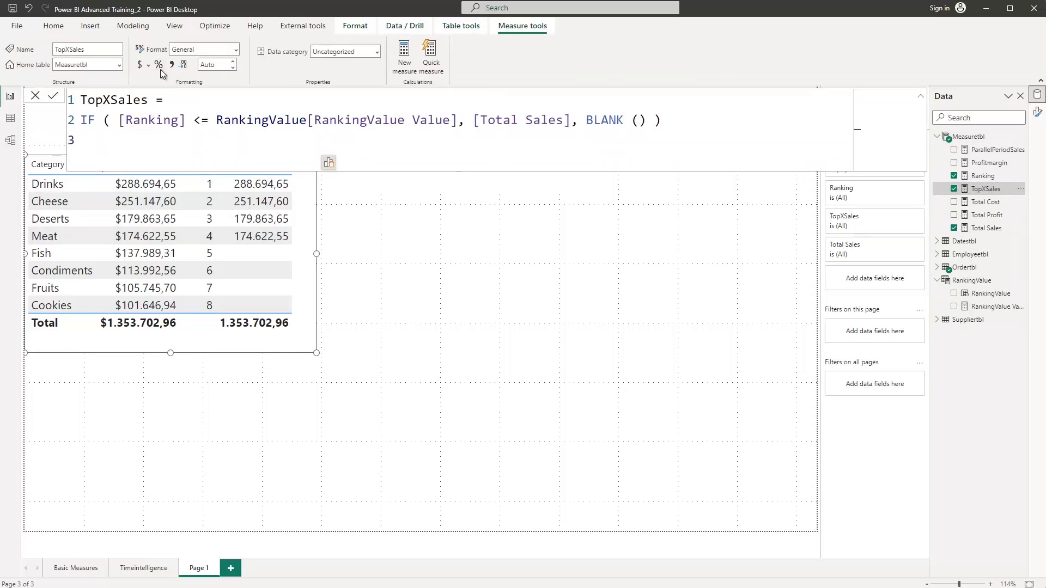
pyautogui.click(140, 66)
pyautogui.click(420, 282)
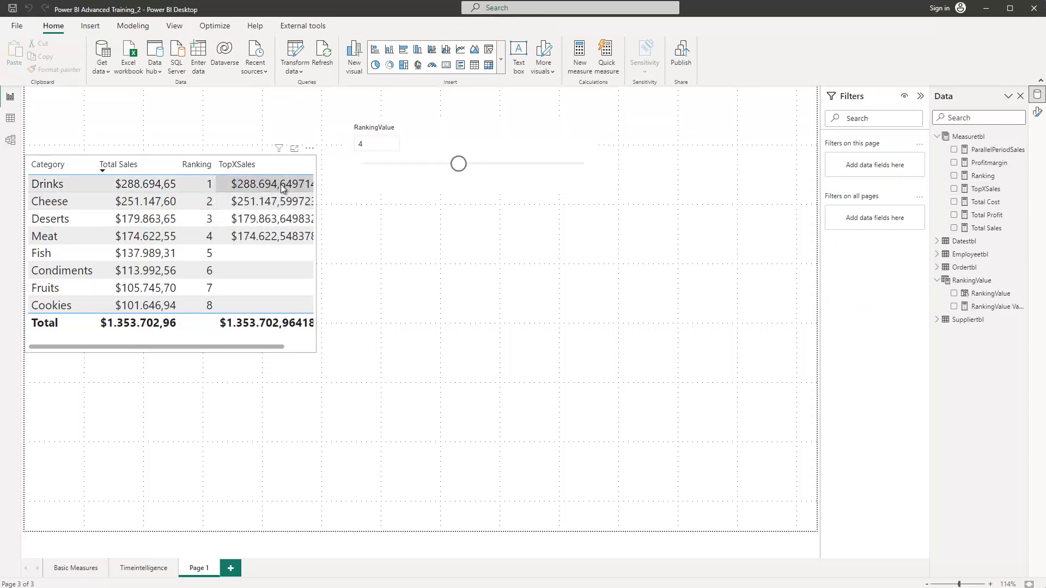
pyautogui.click(985, 188)
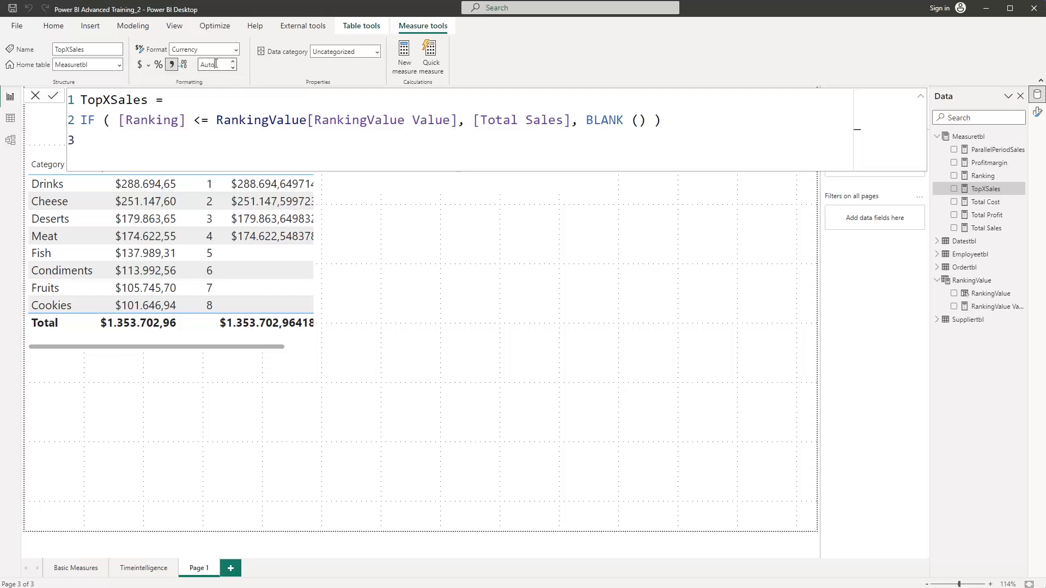
pyautogui.click(215, 63)
pyautogui.write('2')
pyautogui.press('Return')
pyautogui.click(434, 250)
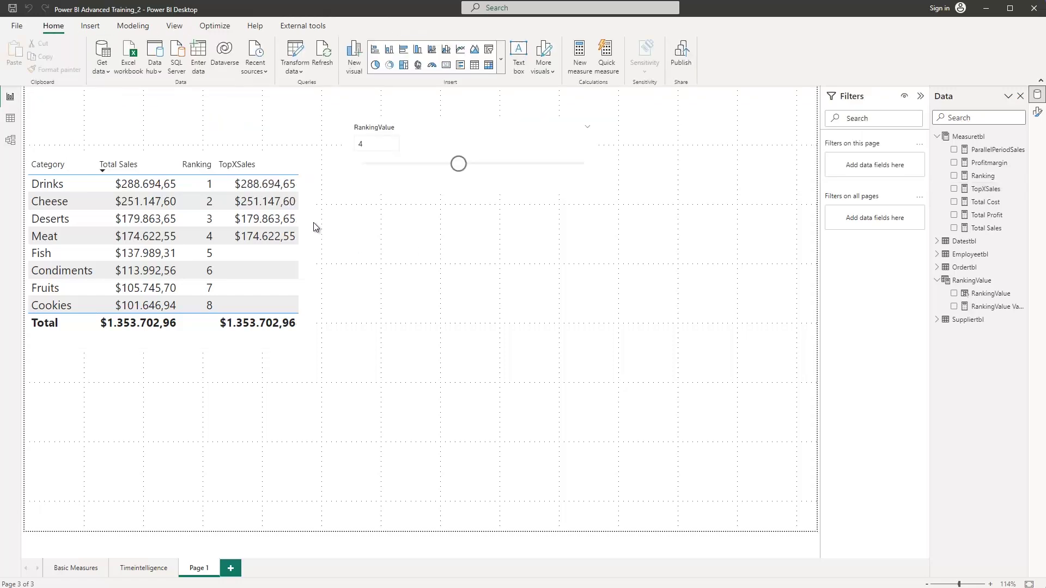
# - Test the RankingValue slicer by setting it to 3 and to 6
pyautogui.click(372, 143)
pyautogui.moveTo(467, 168); pyautogui.dragTo(439, 170)
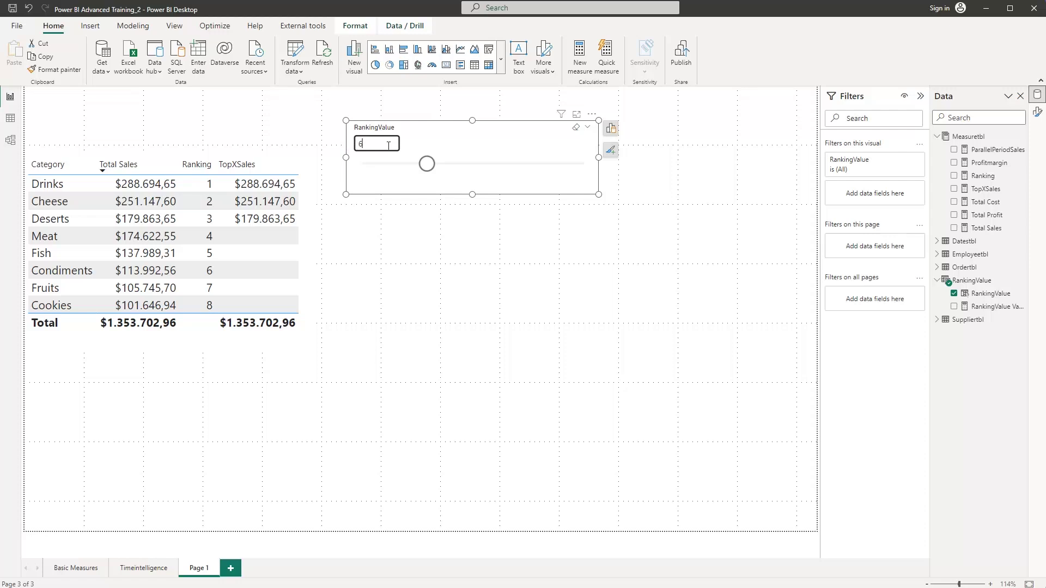
pyautogui.press('Return')
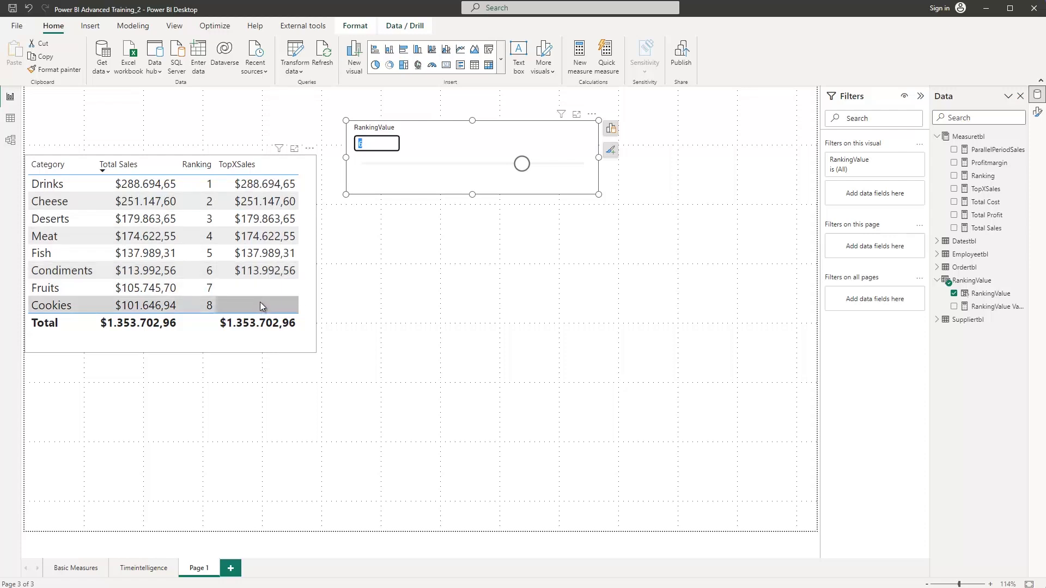
# - Duplicate the category ranking table and place the copy below the RankingValue slicer
pyautogui.click(199, 170)
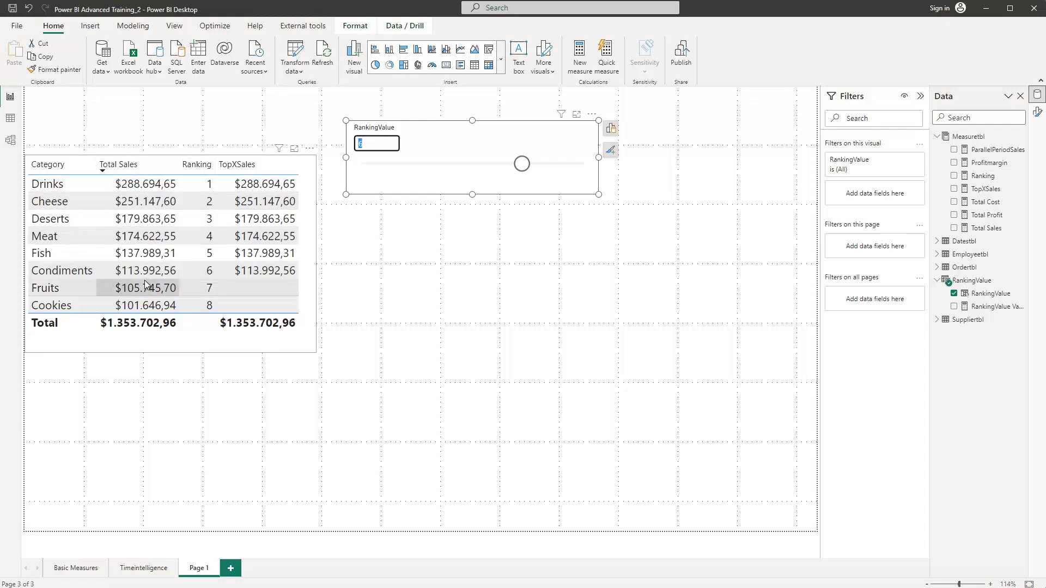
pyautogui.click(226, 333)
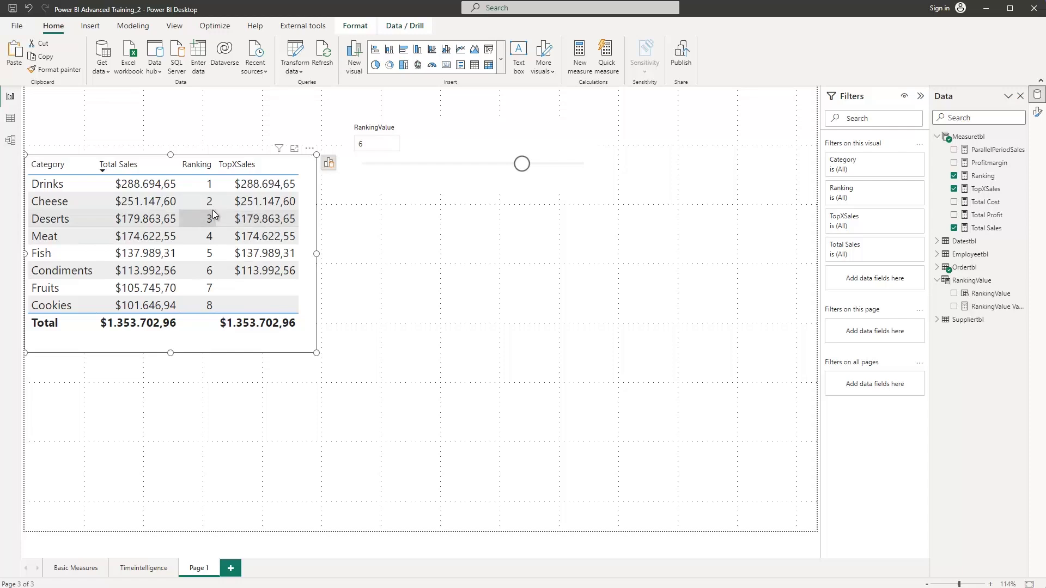
pyautogui.hotkey('ctrl', 'v')
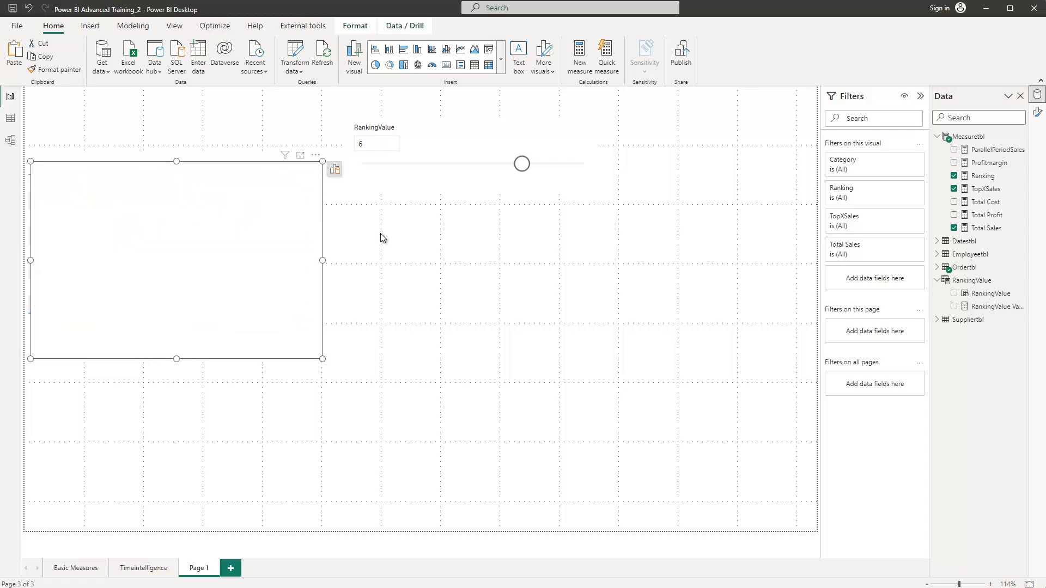
pyautogui.moveTo(316, 161); pyautogui.dragTo(676, 201)
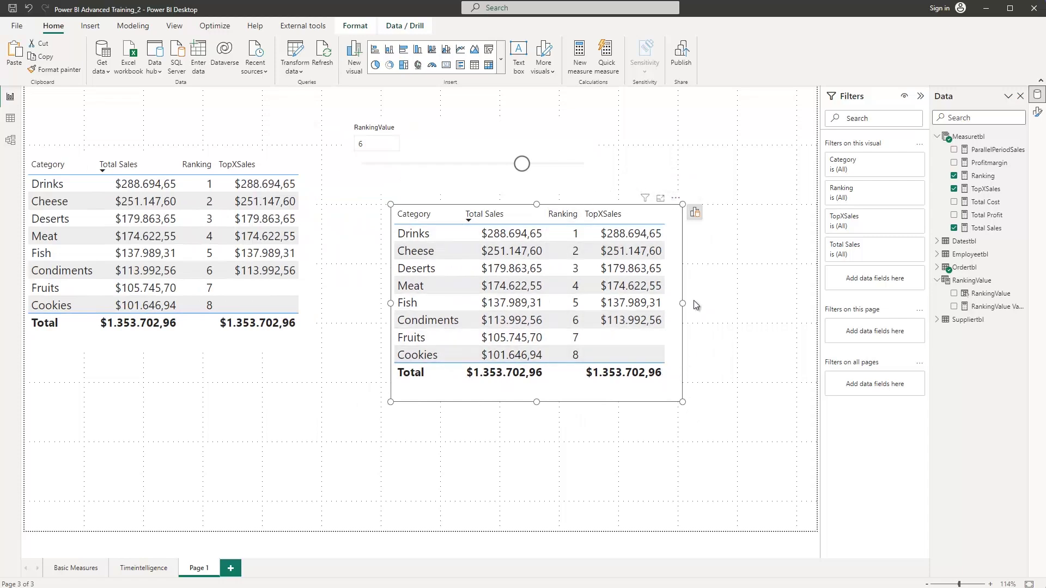
# - Remove Total Sales and Ranking from the copied table and set the RankingValue slicer to 3
pyautogui.click(691, 214)
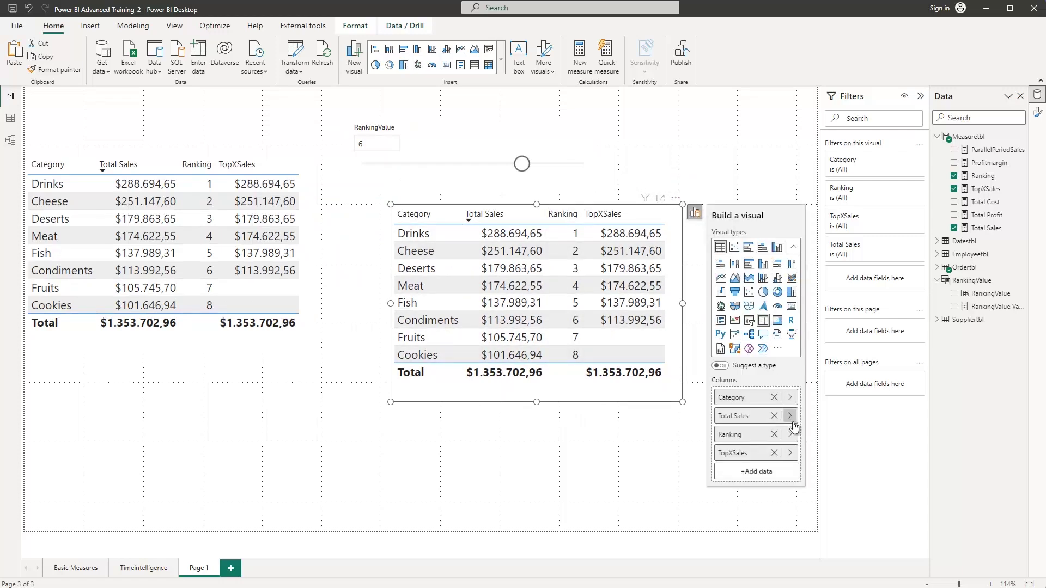
pyautogui.click(774, 416)
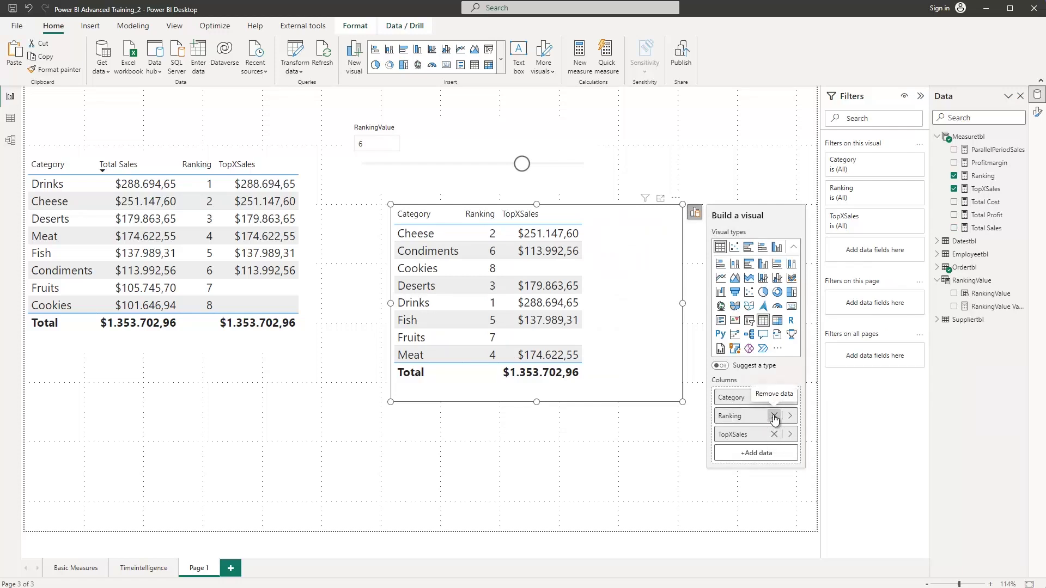
pyautogui.click(774, 416)
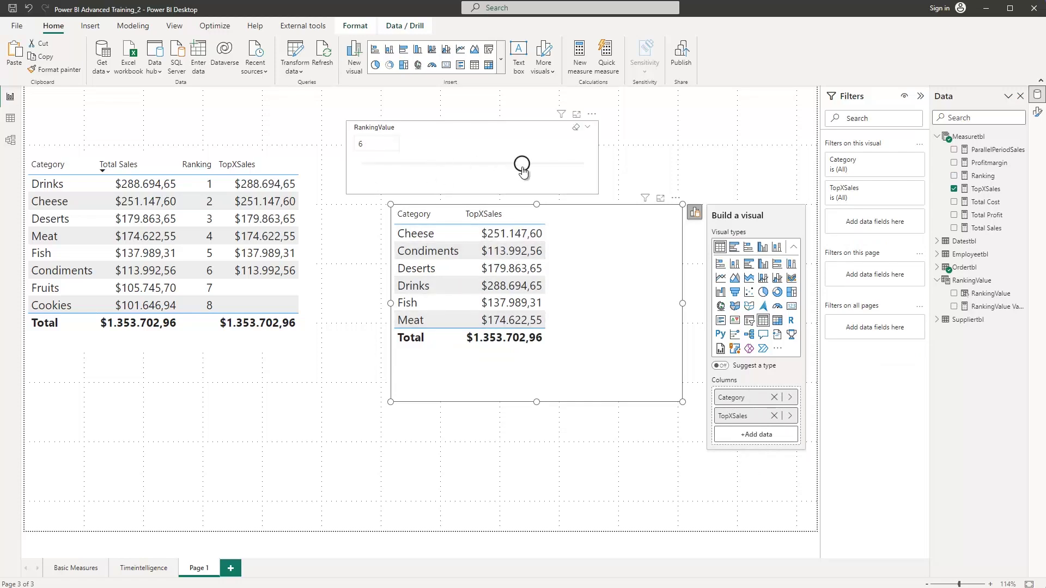
pyautogui.moveTo(522, 164); pyautogui.dragTo(435, 168)
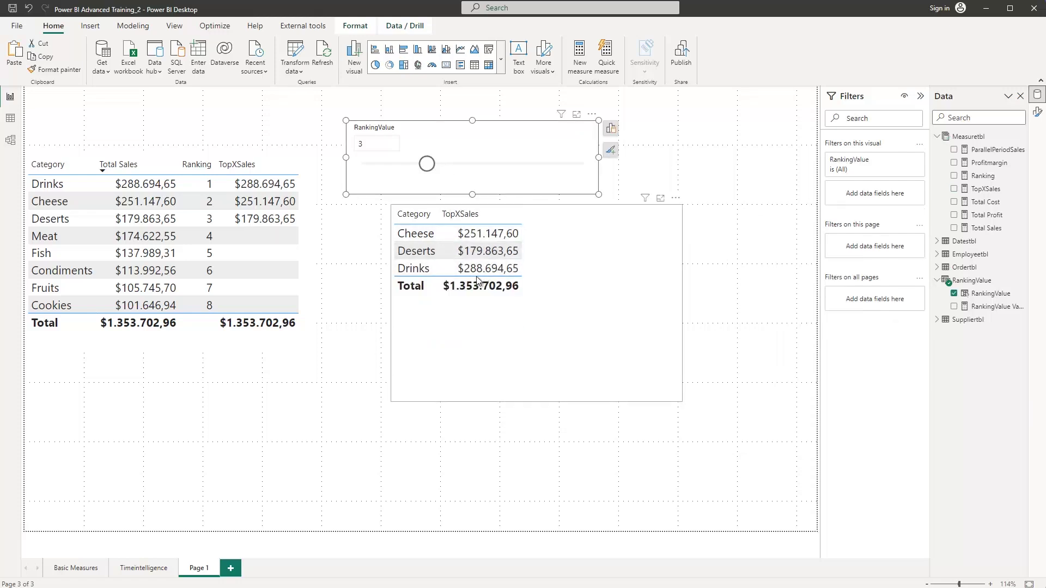
pyautogui.click(705, 336)
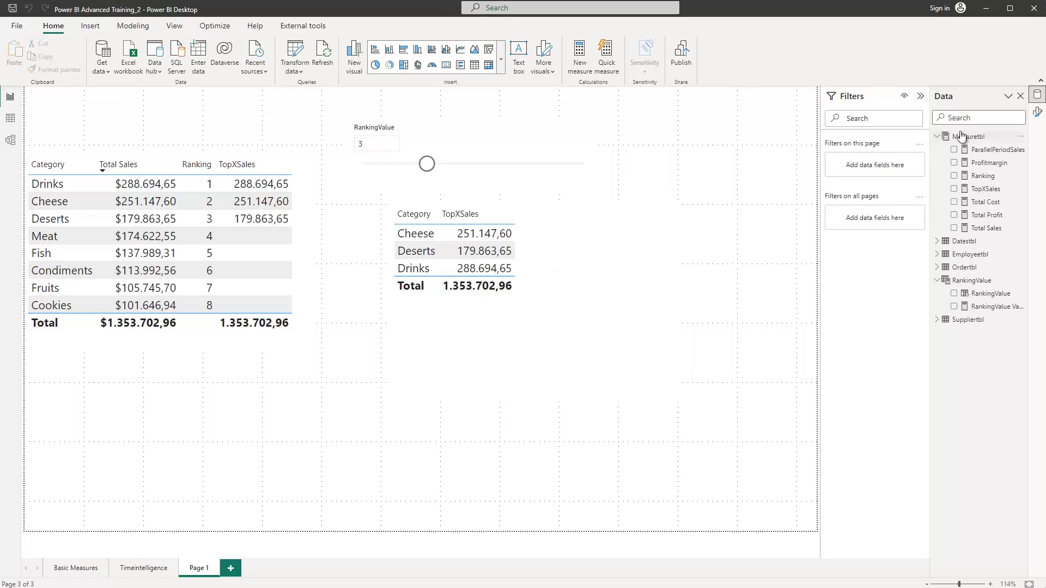
# - In the TopXSales formula, insert an outer IF(ISINSCOPE(Ordertbl[Category]), on a new line before the existing IF expression
pyautogui.click(983, 189)
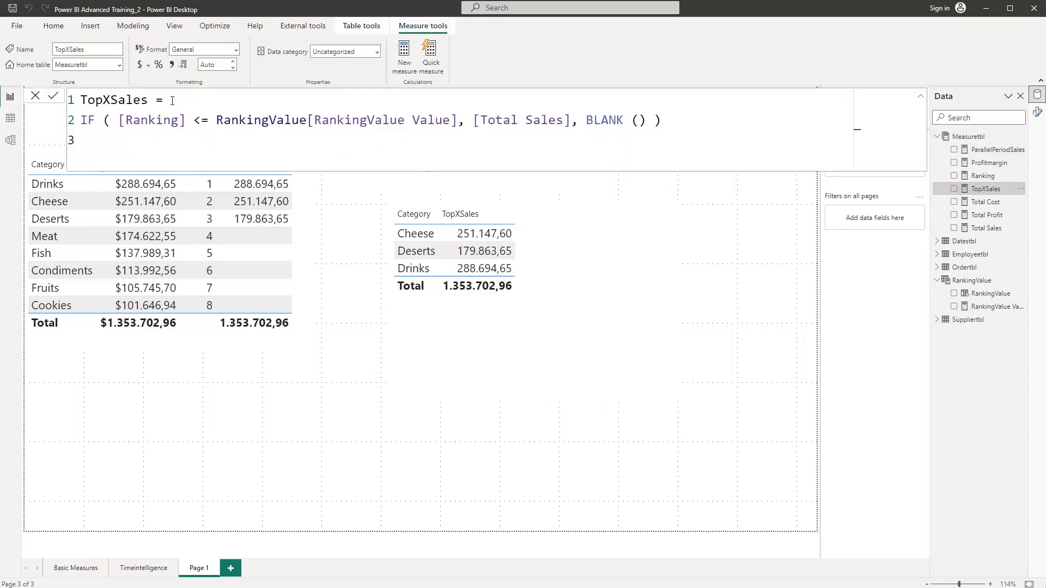
pyautogui.click(172, 100)
pyautogui.hotkey('shift', 'Return')
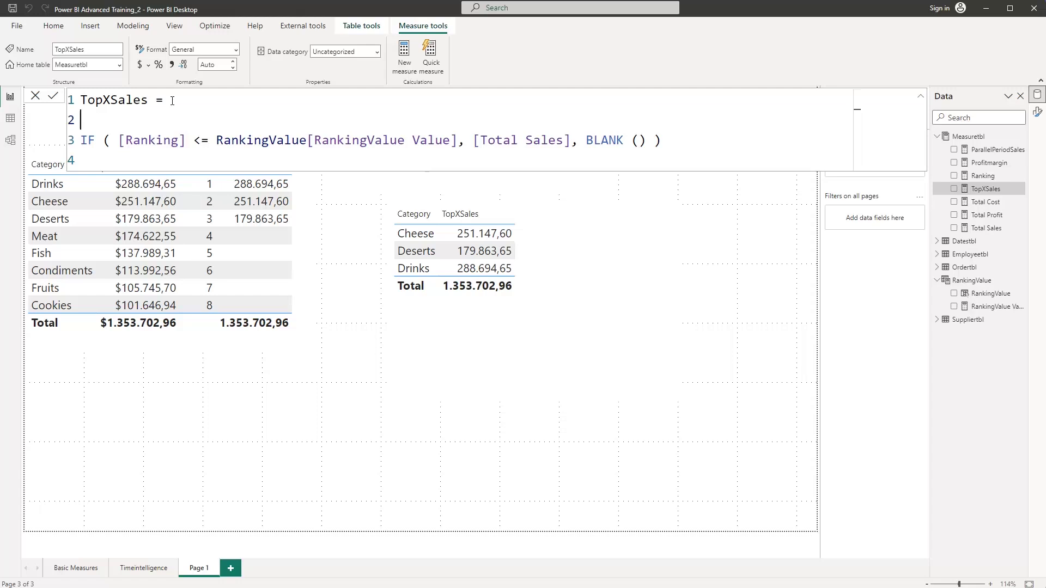
pyautogui.write('IF')
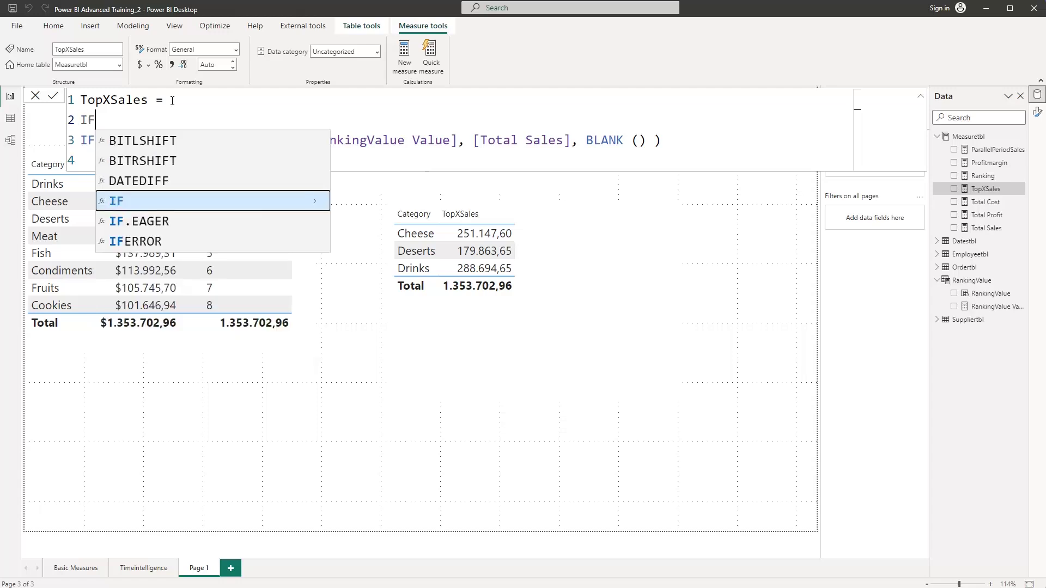
pyautogui.write('(')
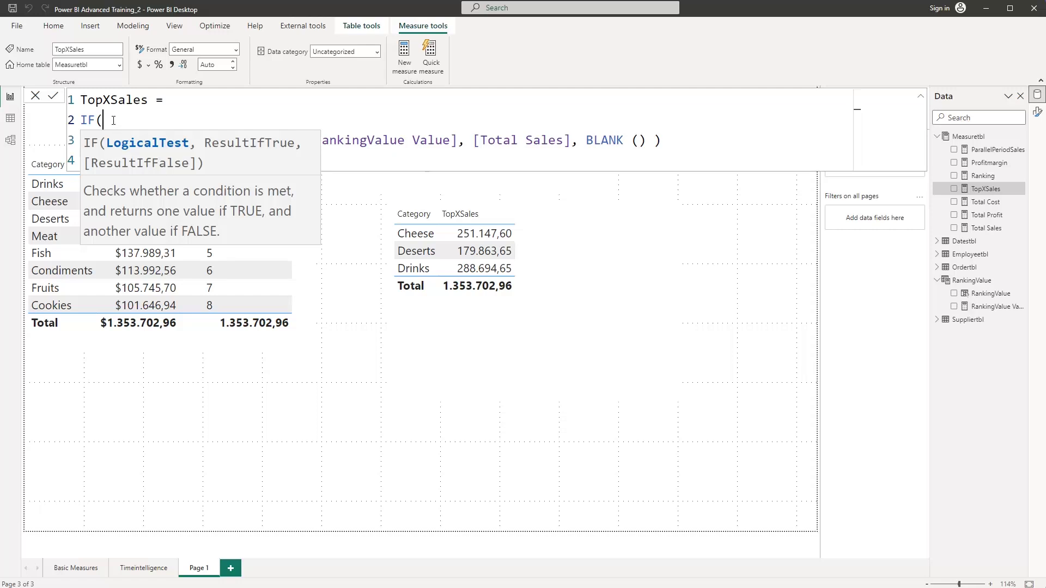
pyautogui.write('isi')
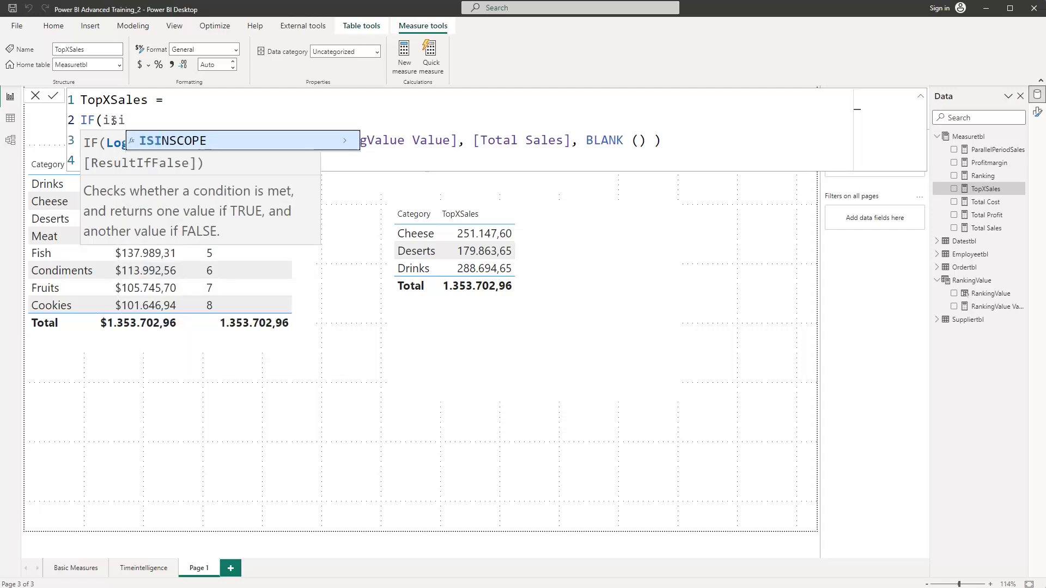
pyautogui.press('Tab')
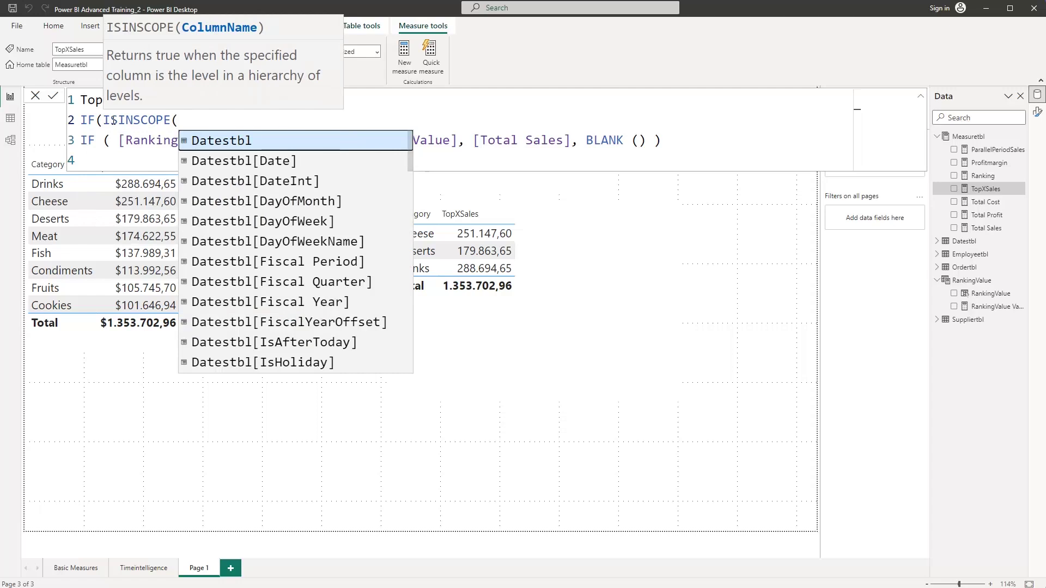
pyautogui.write('cate')
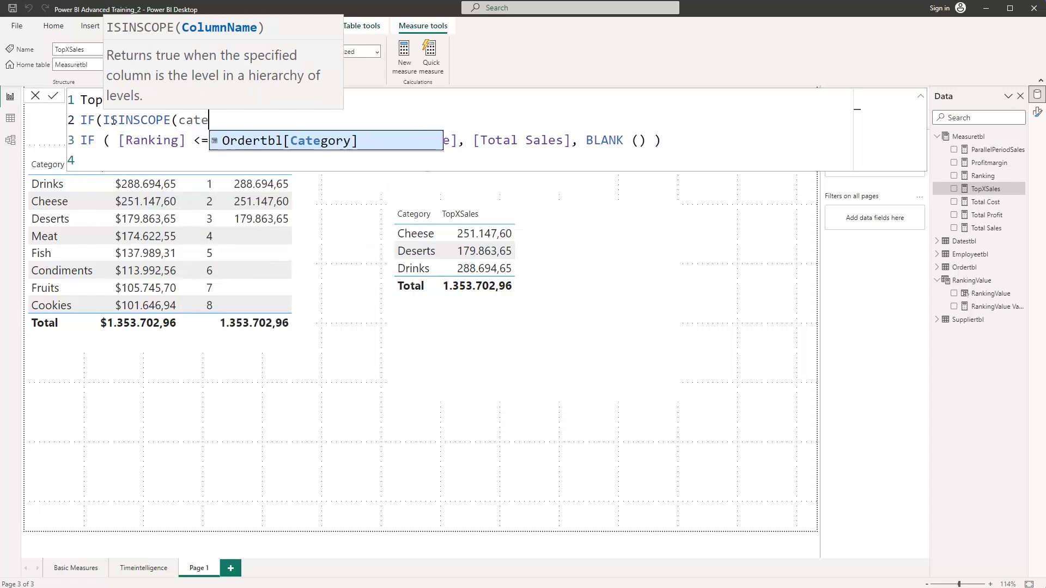
pyautogui.press('Tab')
pyautogui.write(')')
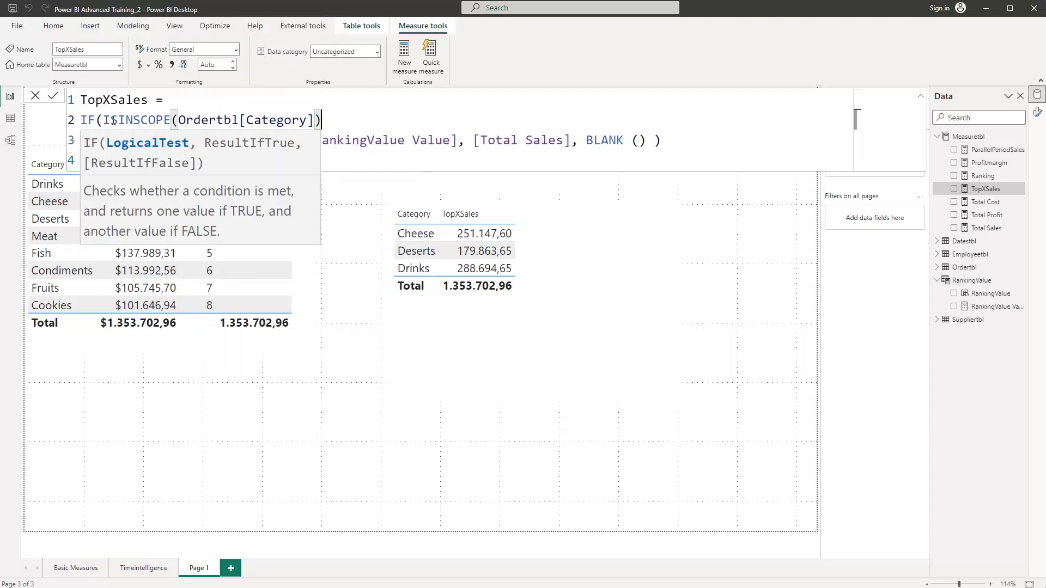
pyautogui.write(',')
pyautogui.press('Escape')
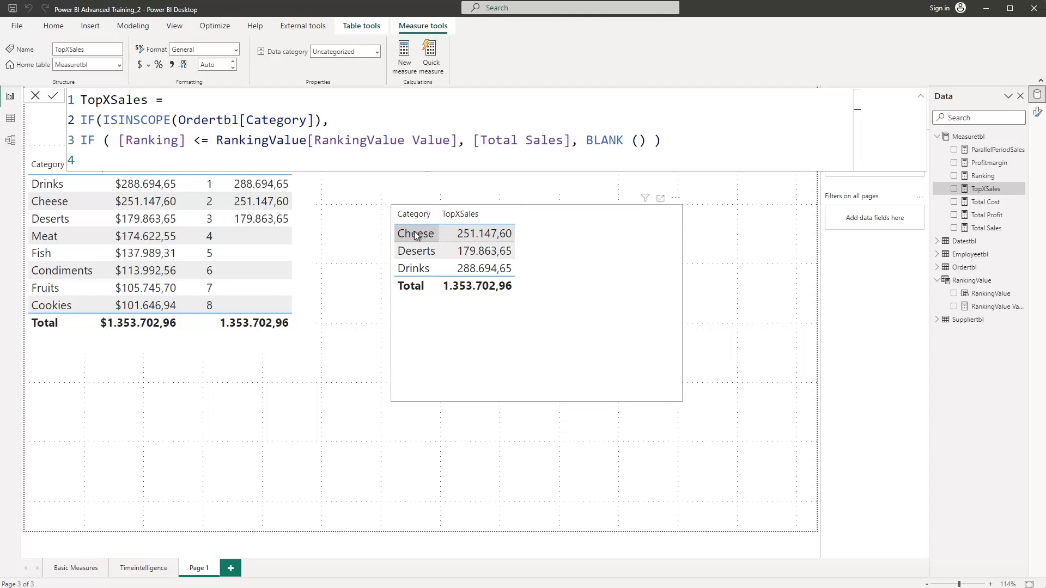
# - Add a comma after the inner IF expression in TopXSales and begin a new line with SUMX(CALCULATETABLE(
pyautogui.click(684, 137)
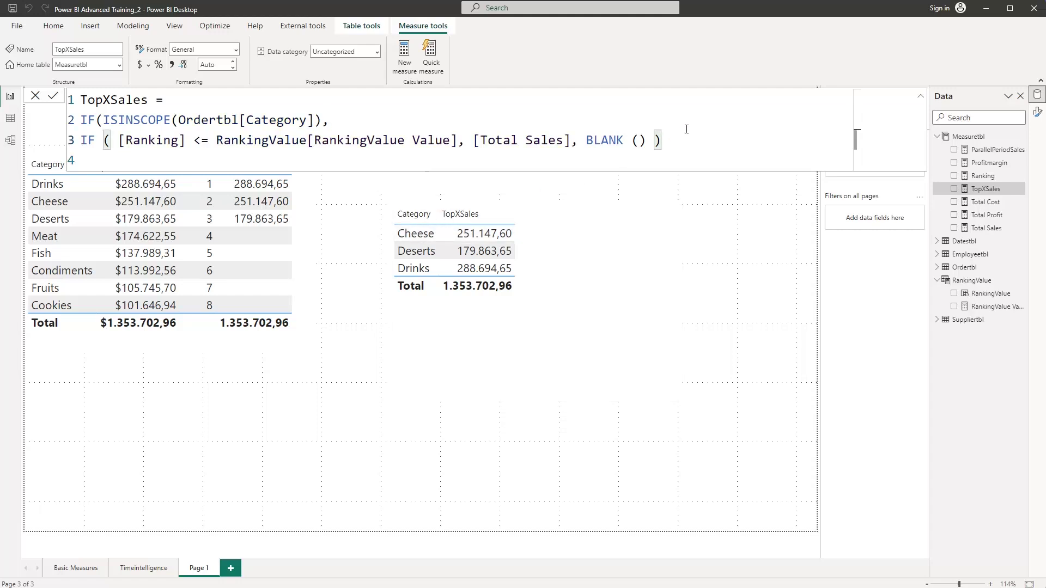
pyautogui.write(',')
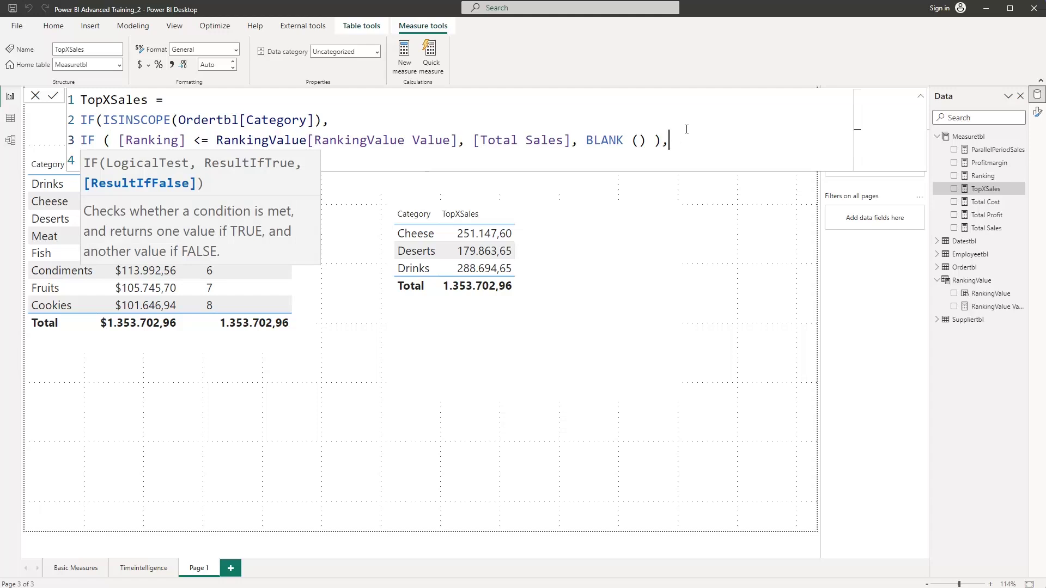
pyautogui.hotkey('shift', 'Return')
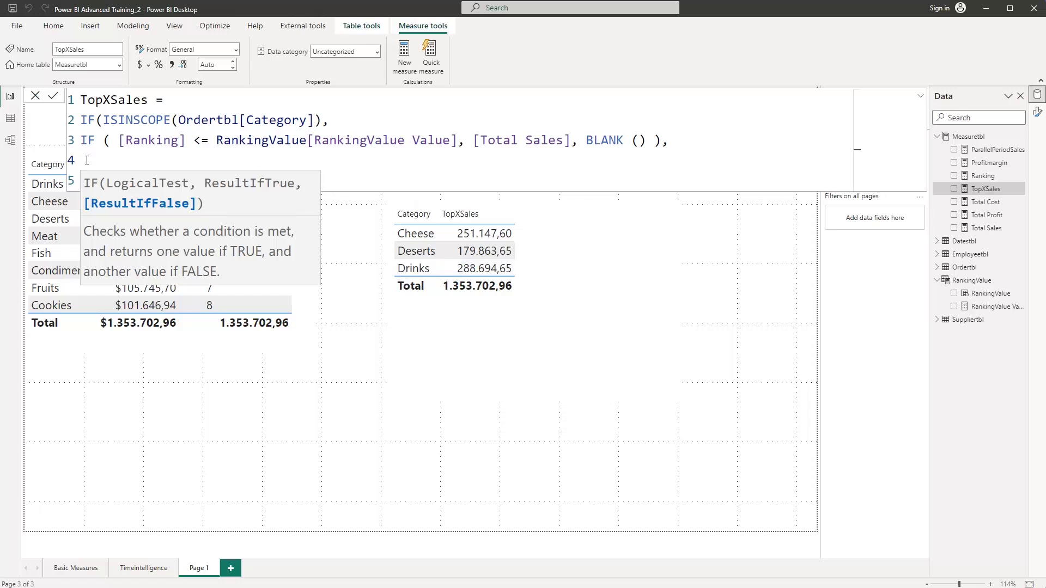
pyautogui.write('S')
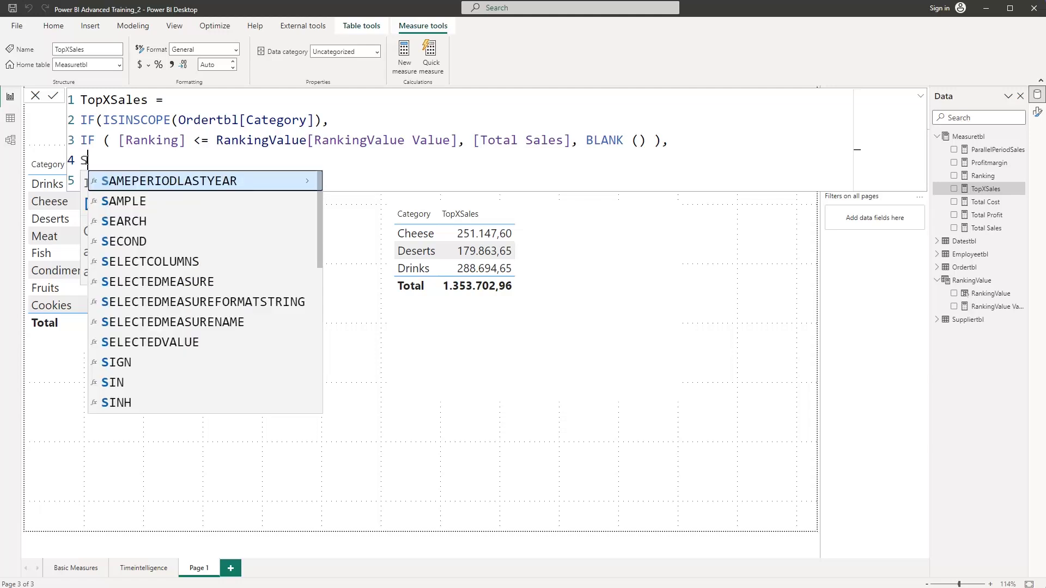
pyautogui.write('UMX(')
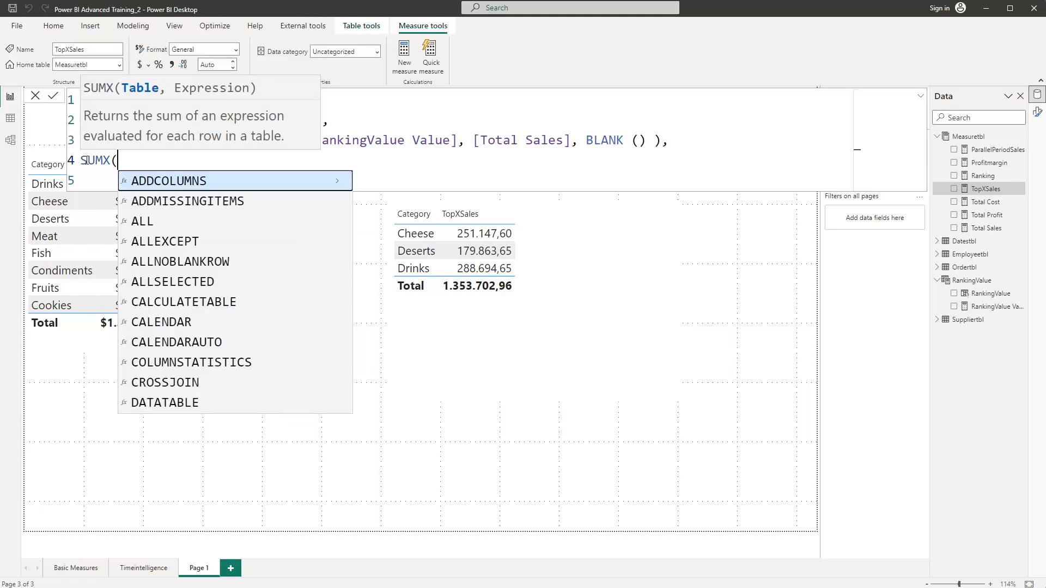
pyautogui.press('Escape')
pyautogui.press('Escape')
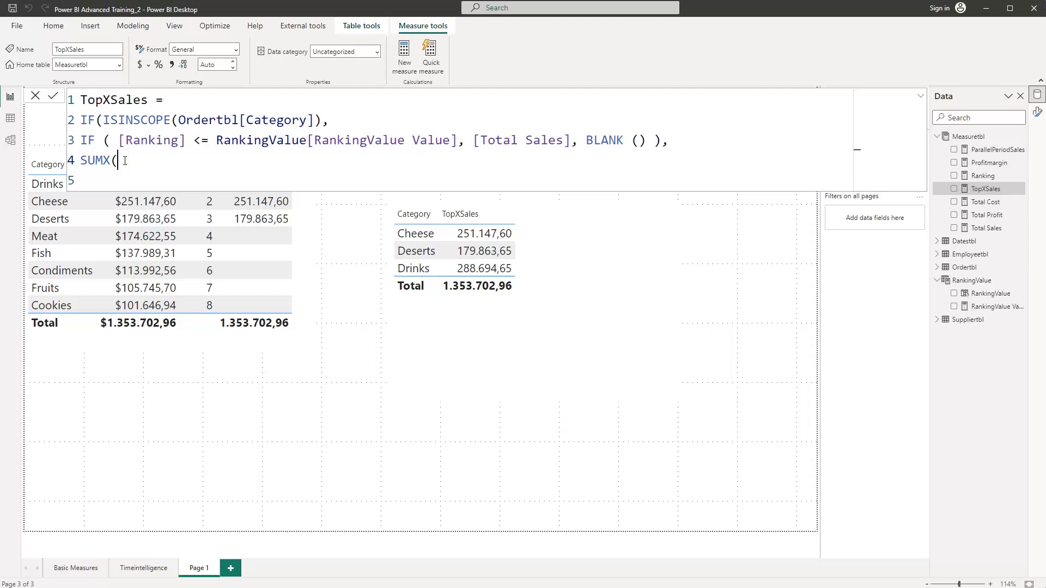
pyautogui.write('Ca')
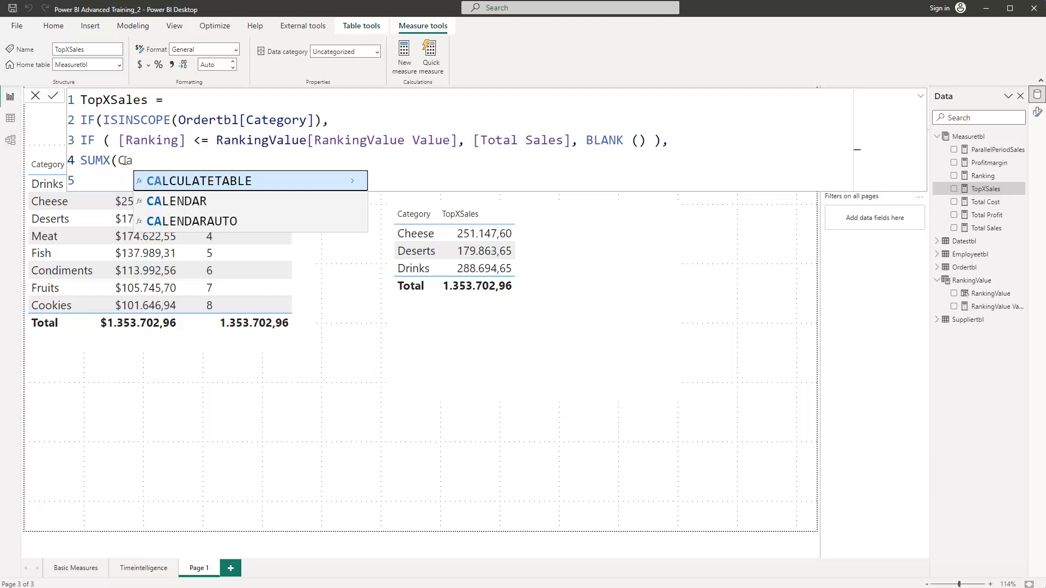
pyautogui.press('Tab')
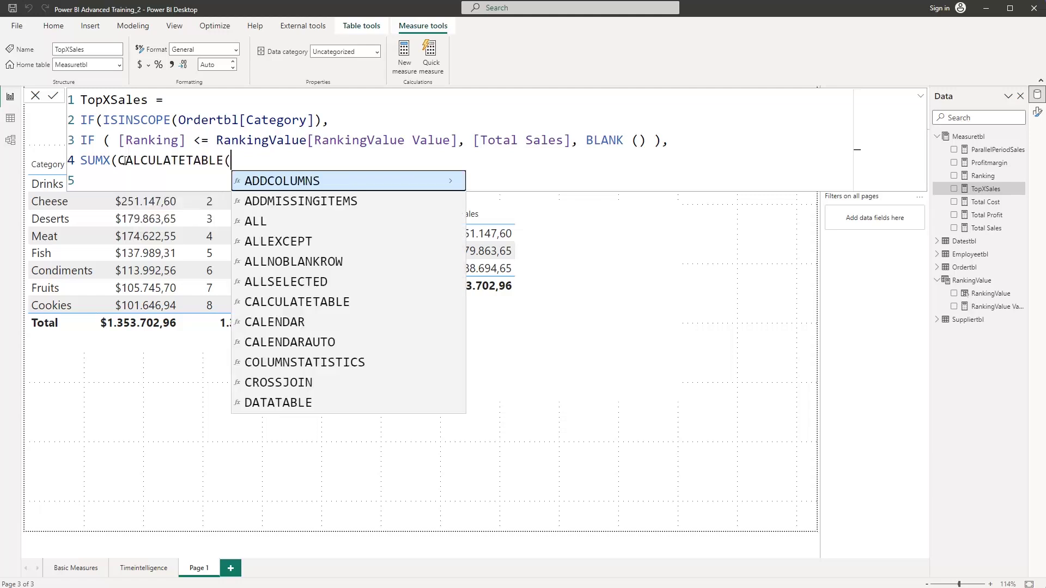
pyautogui.press('Escape')
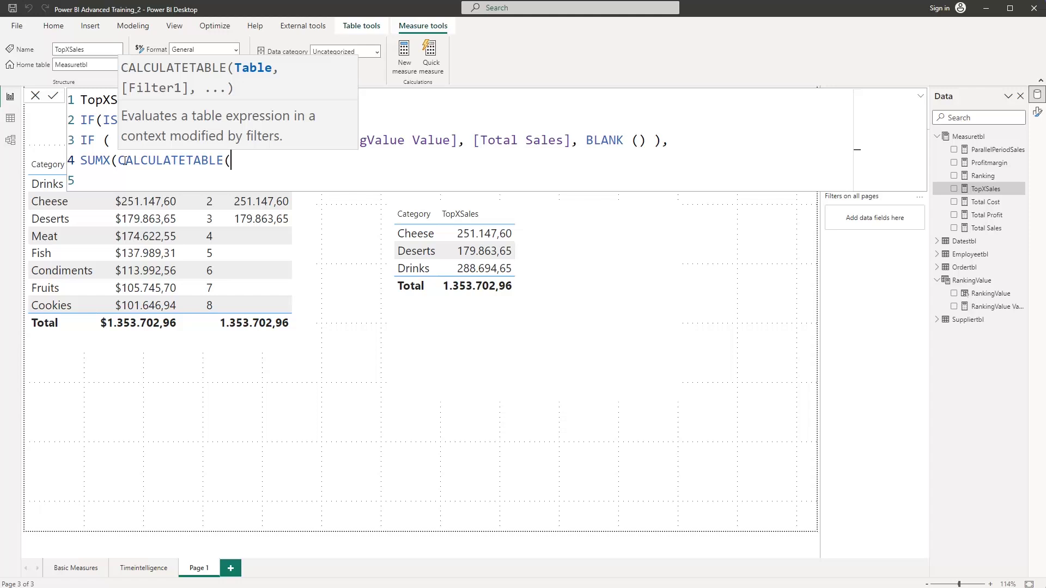
# - Enter VALUES(Ordertbl[Category]) as the table argument of CALCULATETABLE
pyautogui.write('V')
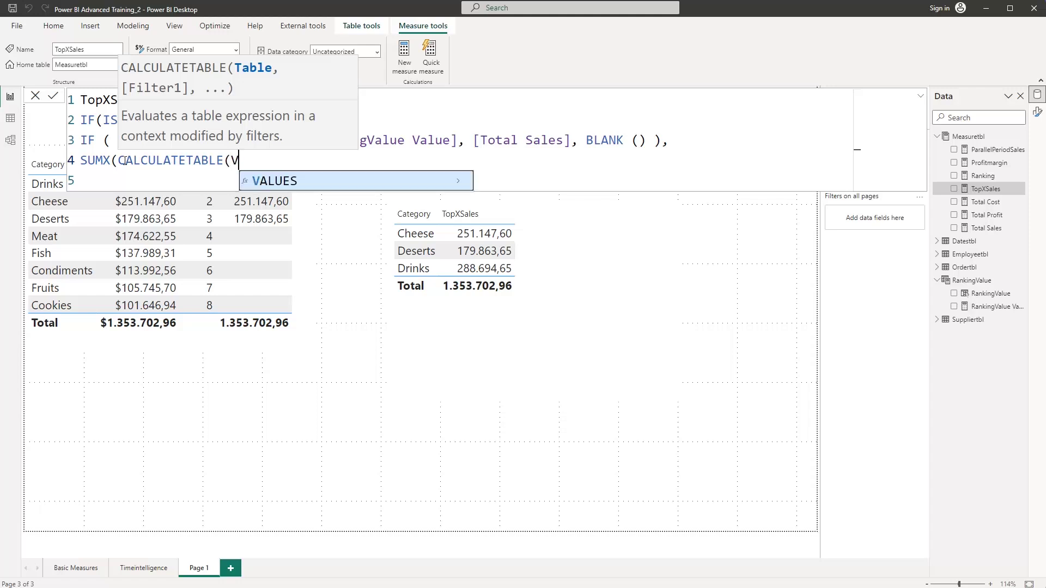
pyautogui.write('al')
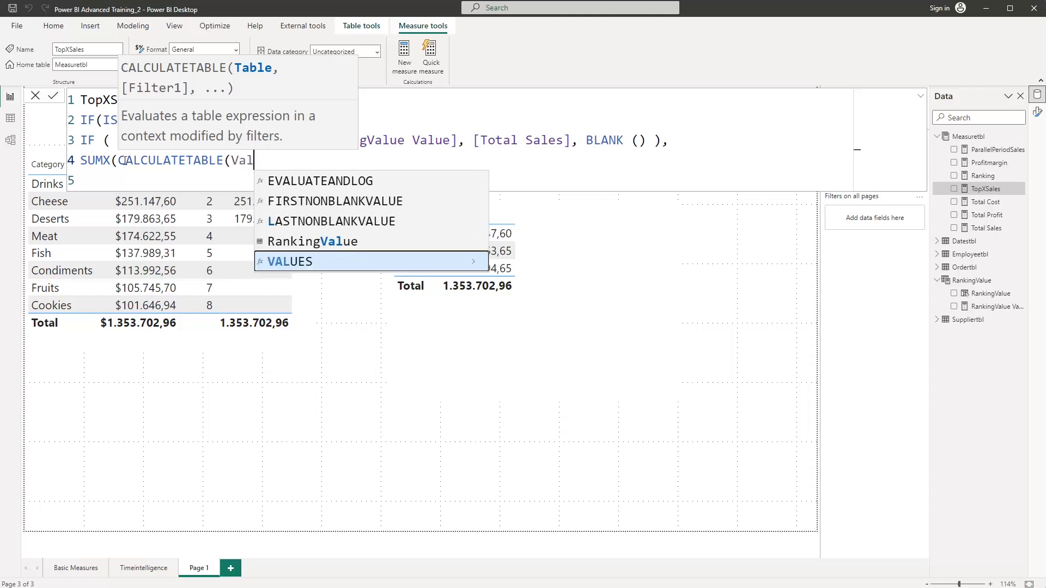
pyautogui.press('Tab')
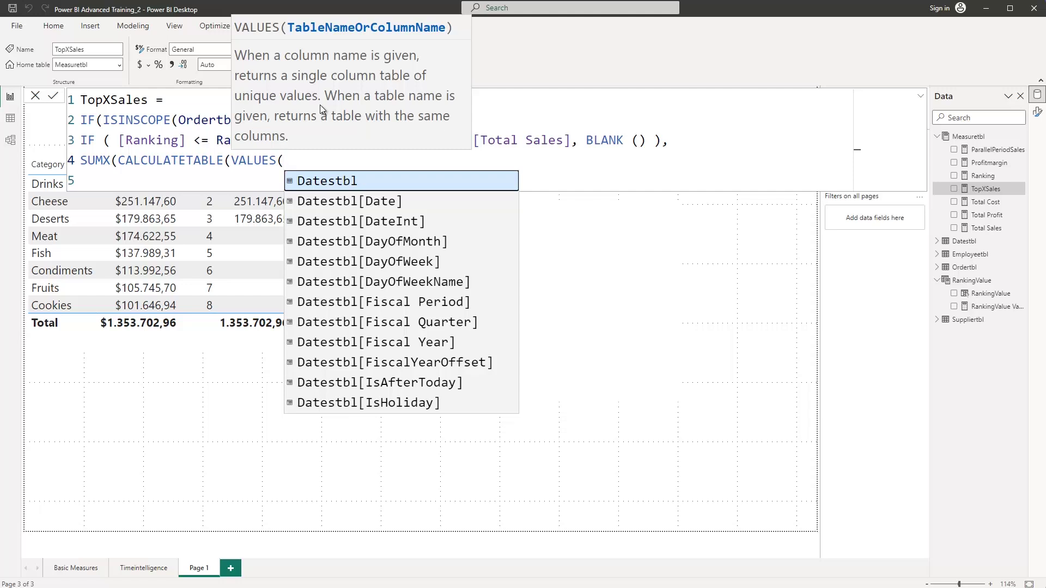
pyautogui.write('c')
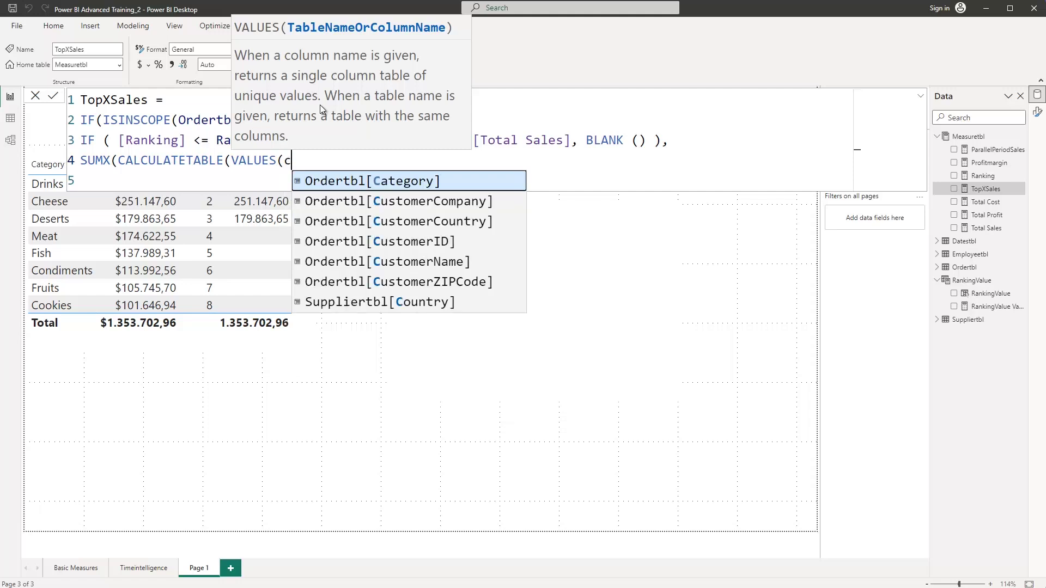
pyautogui.write('at')
pyautogui.press('Tab')
pyautogui.write(')')
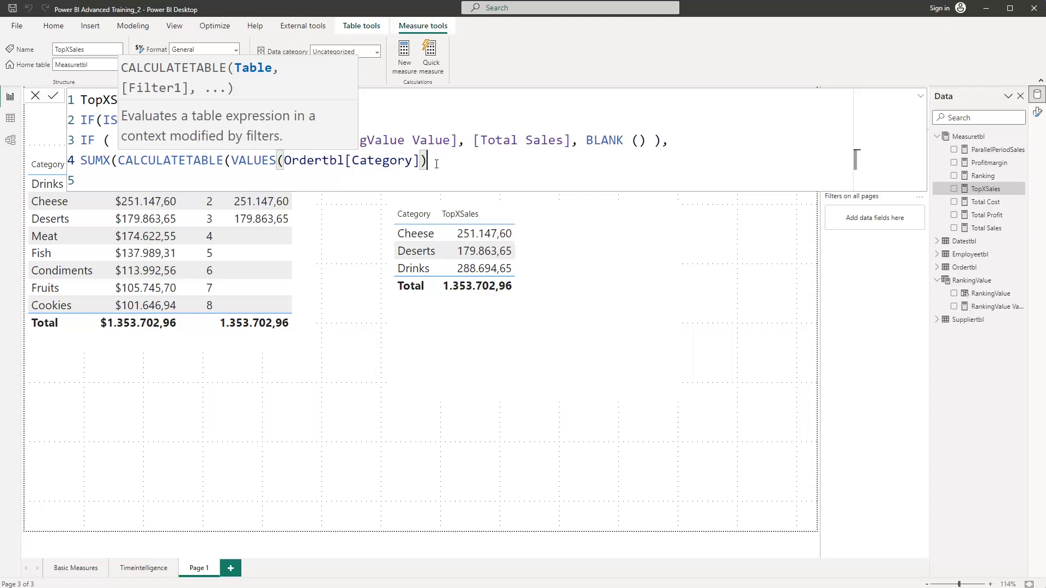
# - Add a FILTER argument to CALCULATETABLE with ALL(Ordertbl[Category]) as its table
pyautogui.write(',FILTER(')
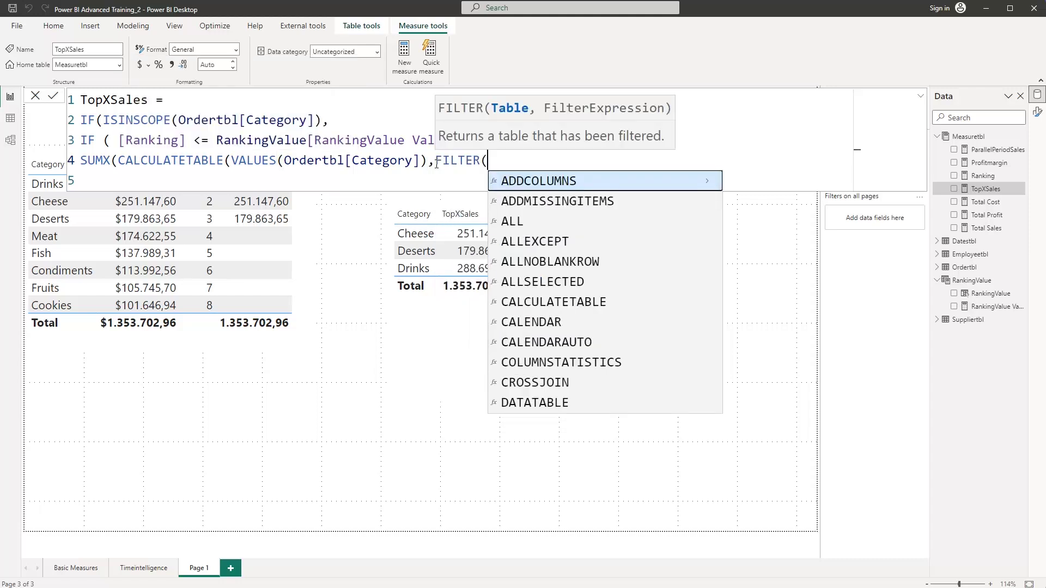
pyautogui.write('ALL(')
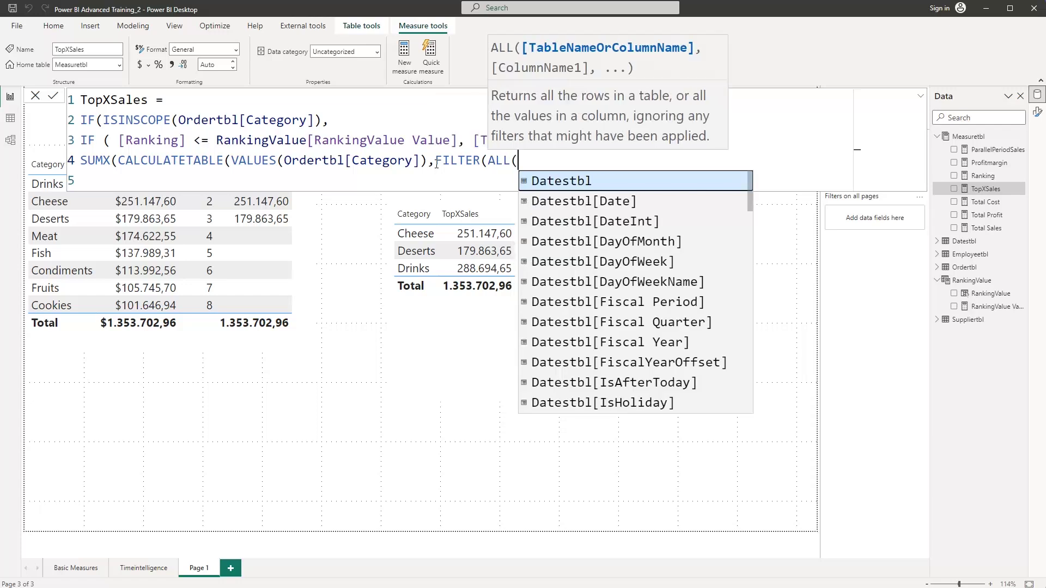
pyautogui.write('cate')
pyautogui.press('Tab')
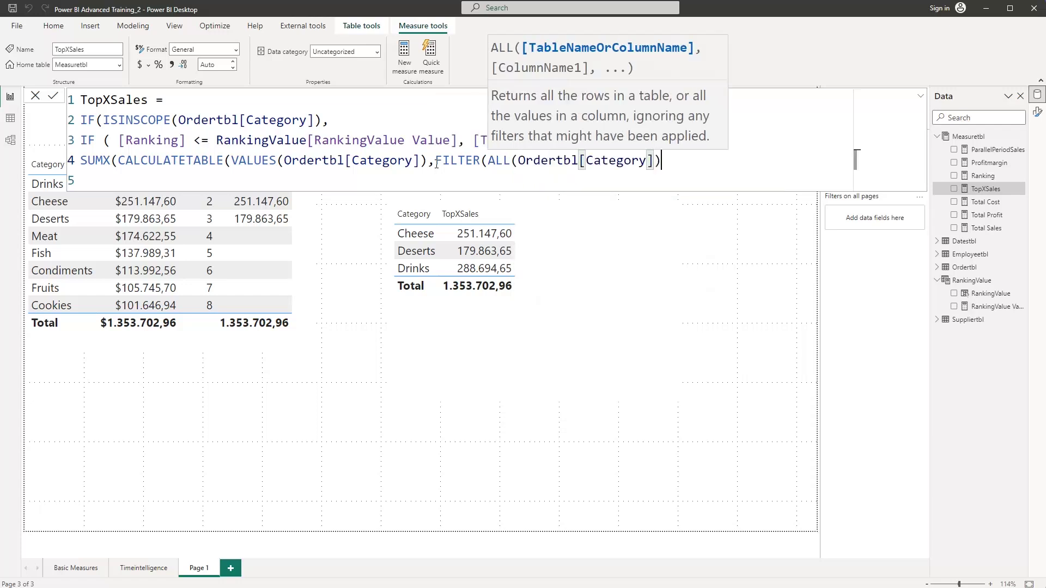
pyautogui.write('),')
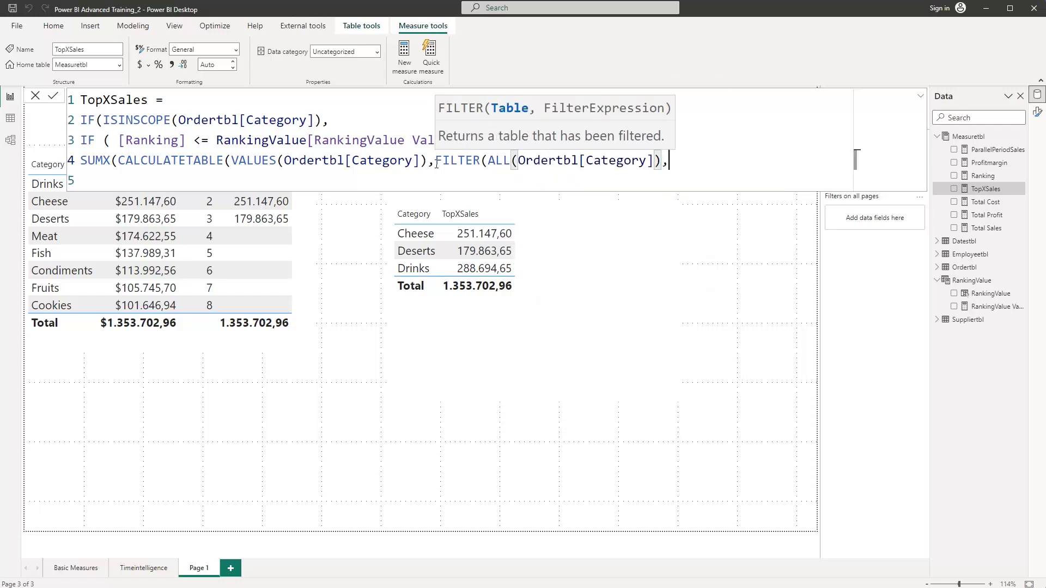
# - Enter the filter condition [Ranking]<=RankingValue[RankingValue Value], then close FILTER and add a comma
pyautogui.write('Rank')
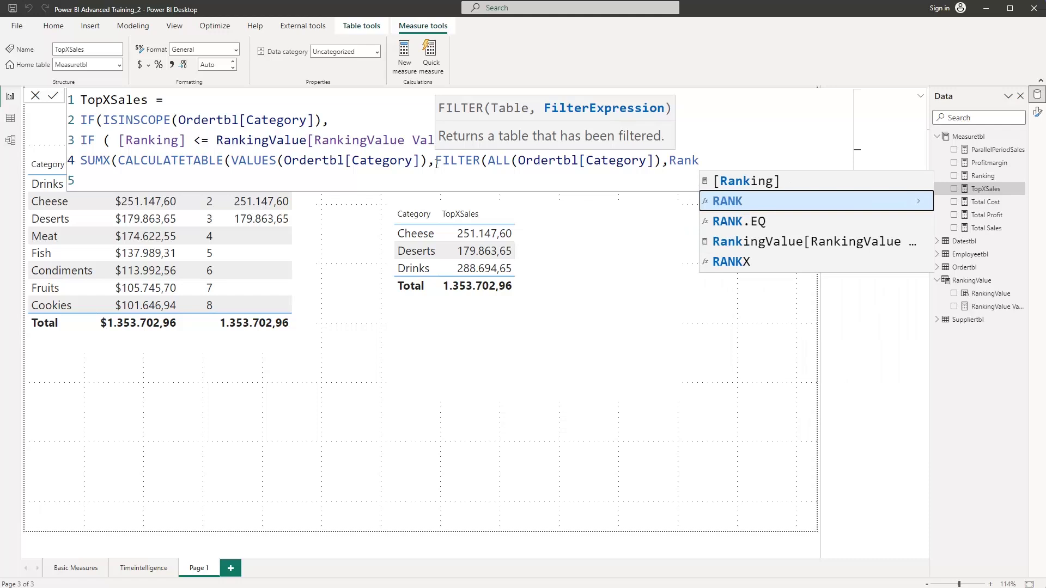
pyautogui.press('Up')
pyautogui.press('Tab')
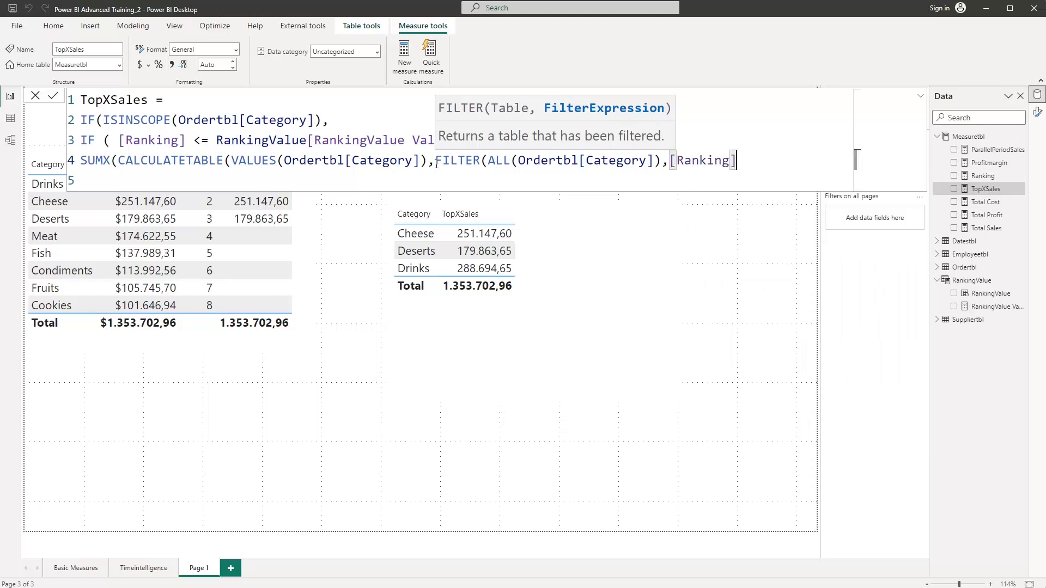
pyautogui.write('<=Rank')
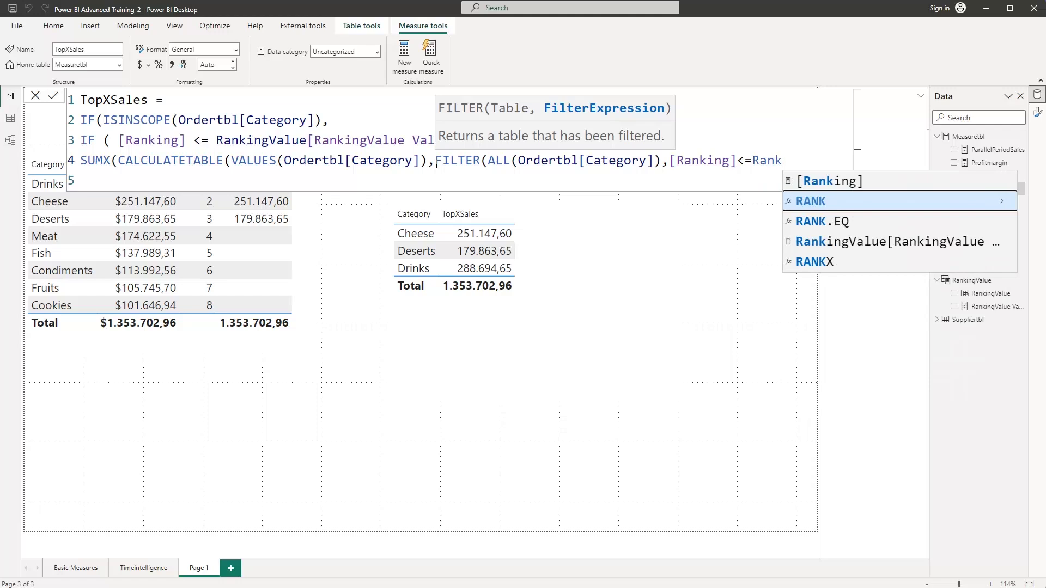
pyautogui.press('Down')
pyautogui.press('Down')
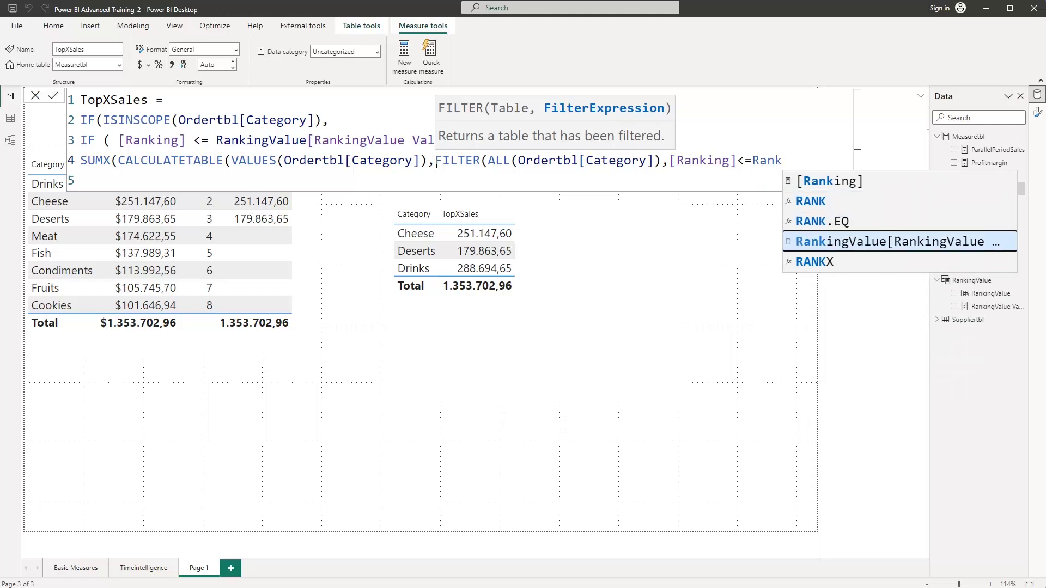
pyautogui.press('Tab')
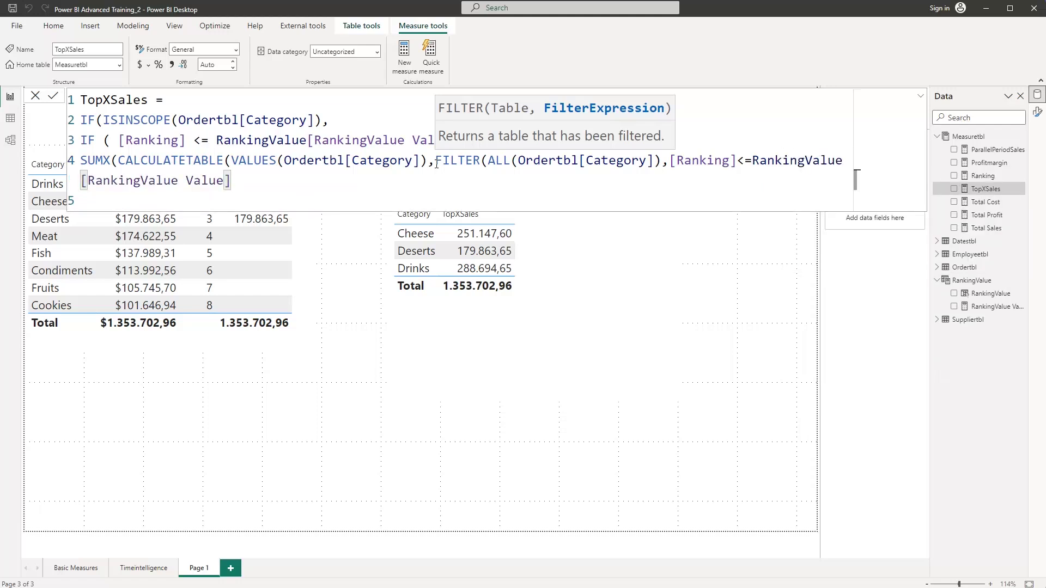
pyautogui.write('),')
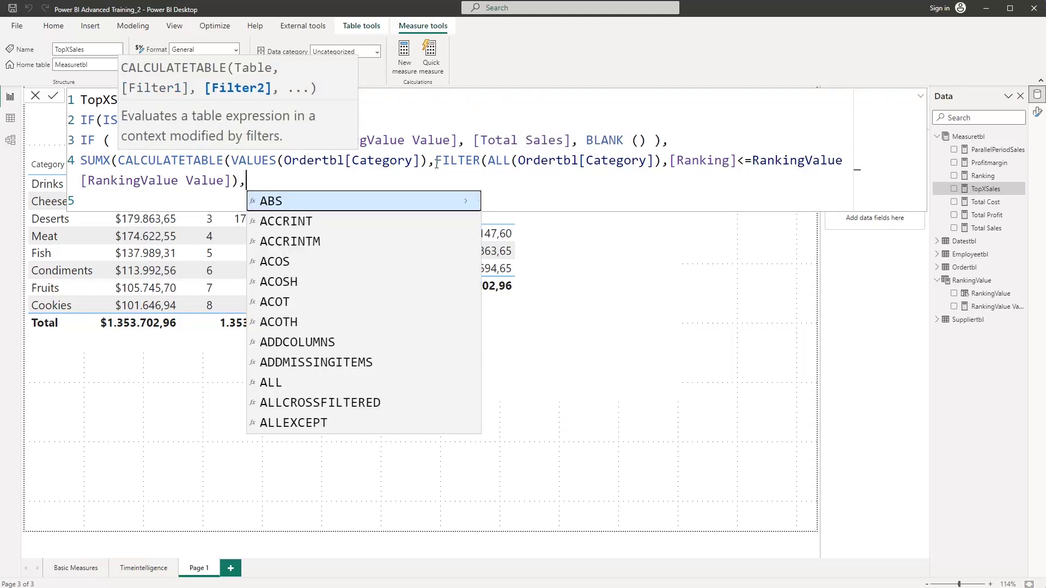
# - Enter [Total Sales] as the expression to sum, followed by two closing parentheses
pyautogui.write('Tota')
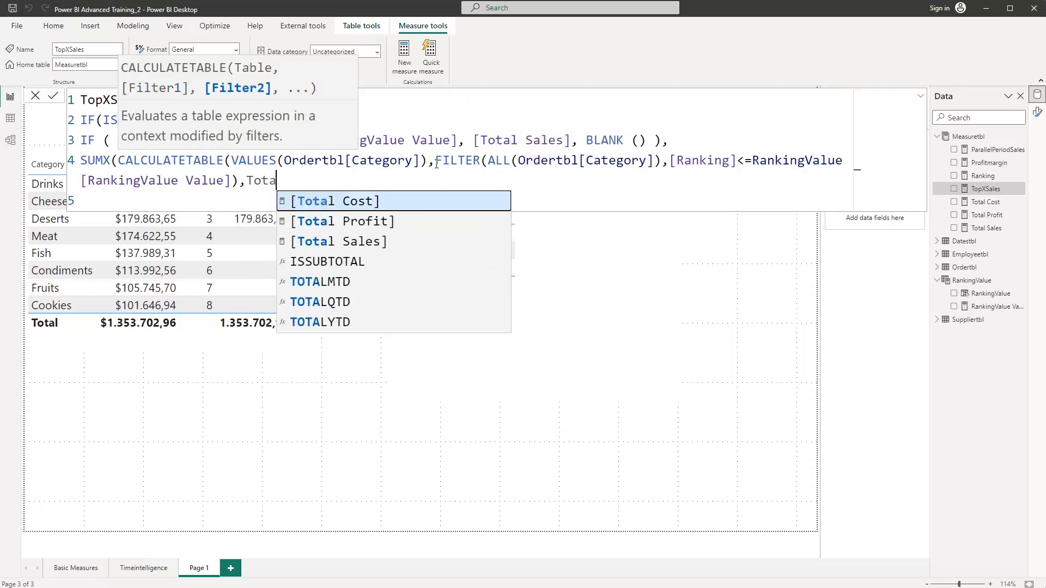
pyautogui.press('Down')
pyautogui.press('Down')
pyautogui.press('Tab')
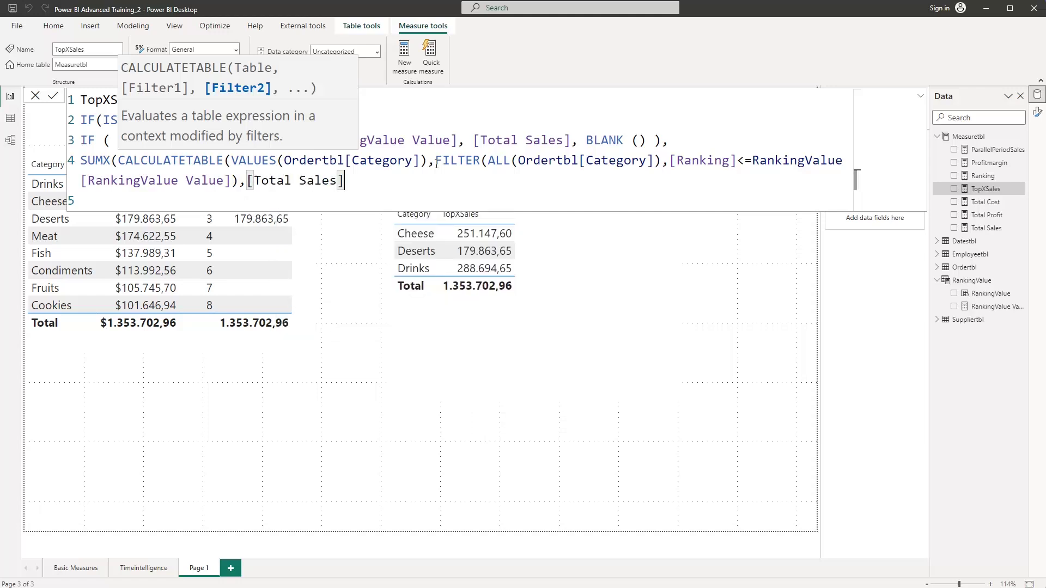
pyautogui.write(')')
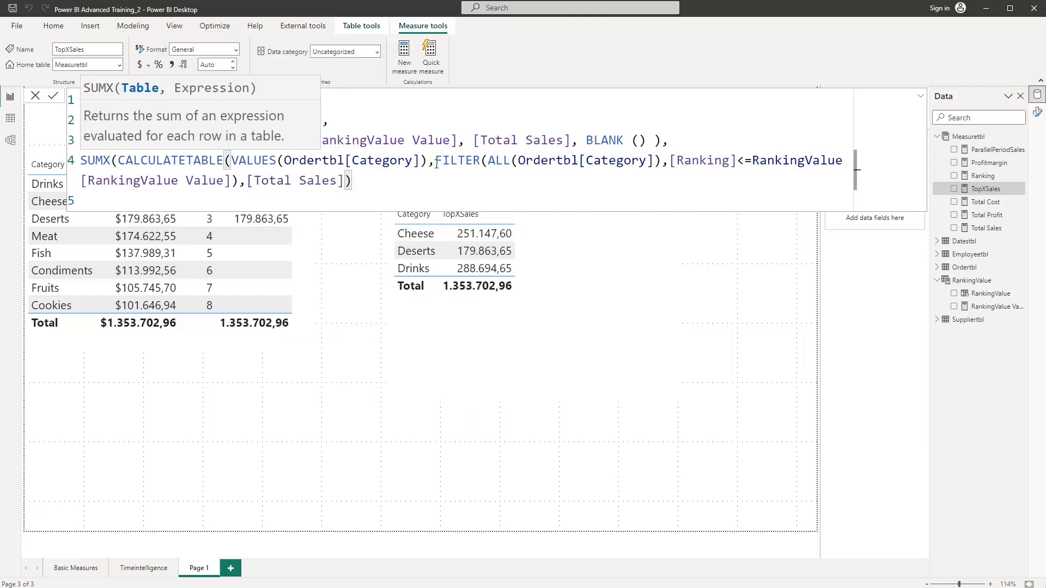
pyautogui.write(')')
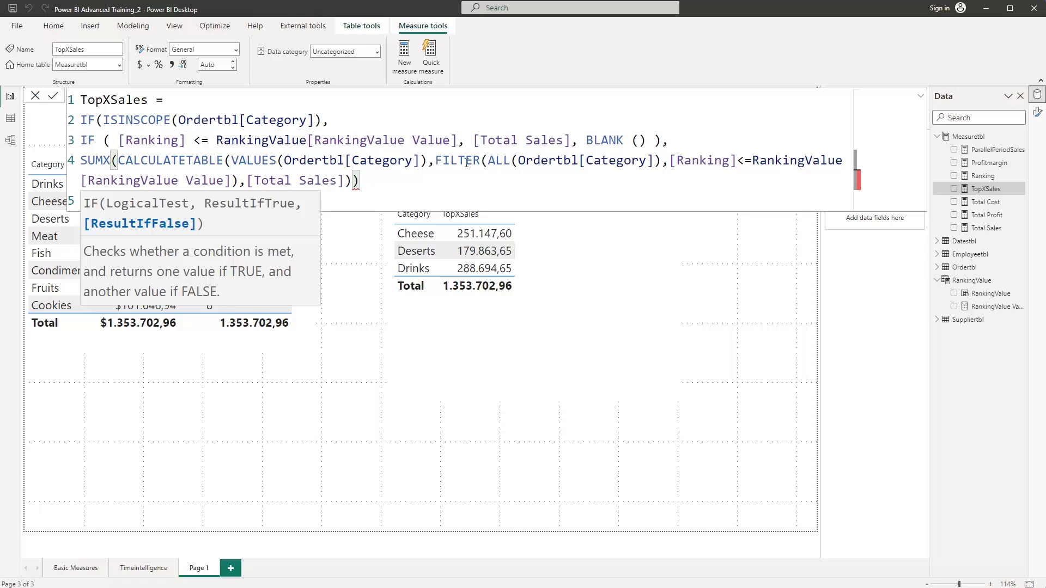
# - Insert the missing closing parenthesis for CALCULATETABLE just before the comma preceding the last [Total Sales]
pyautogui.press('Down')
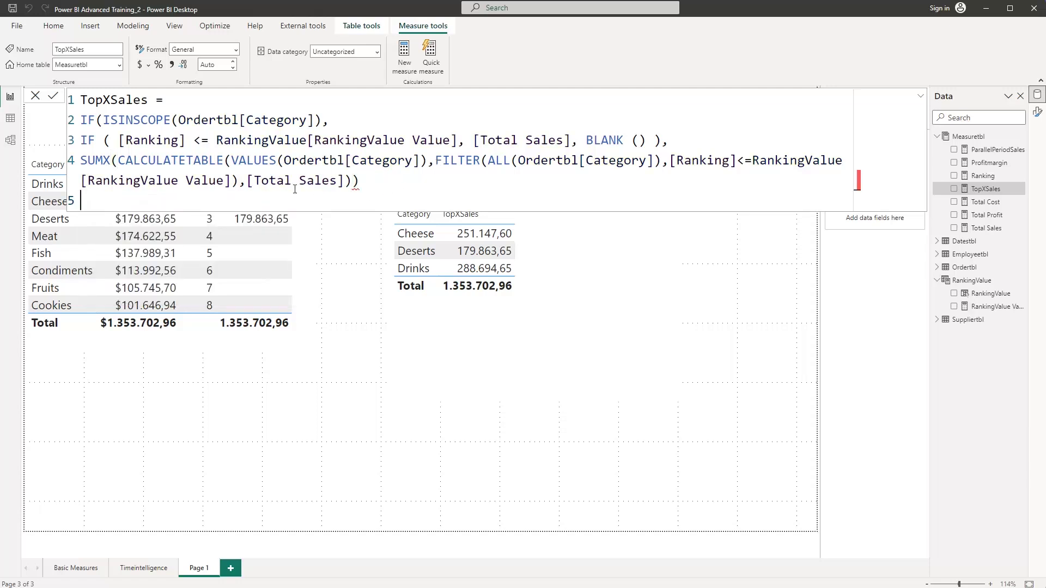
pyautogui.click(239, 180)
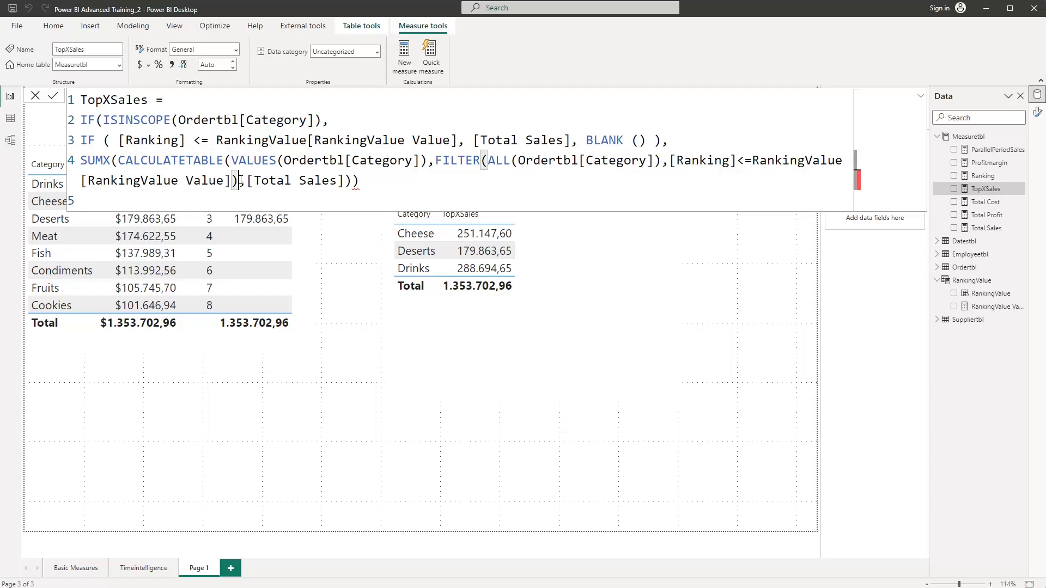
pyautogui.write(')')
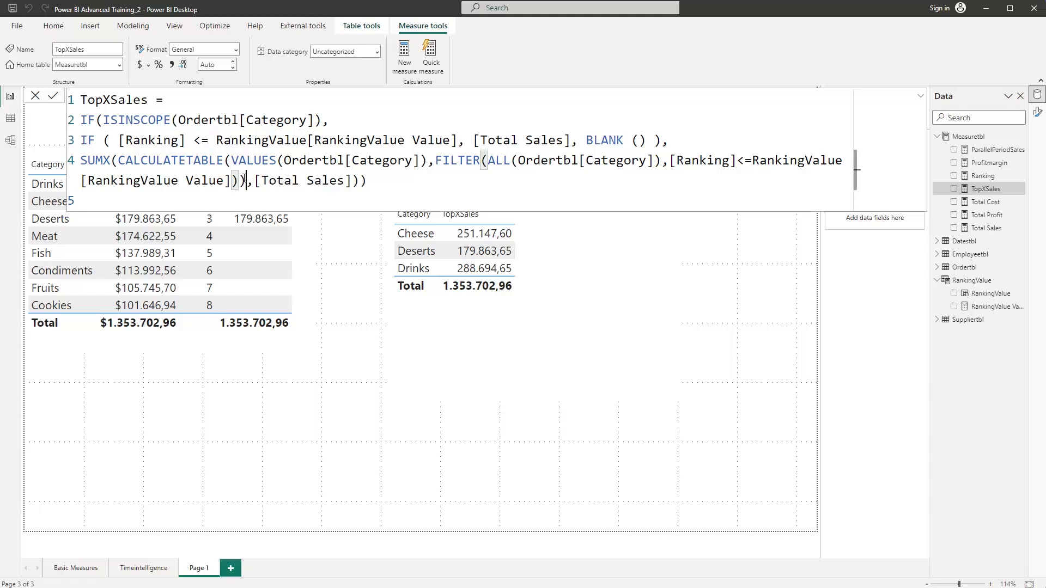
pyautogui.click(376, 180)
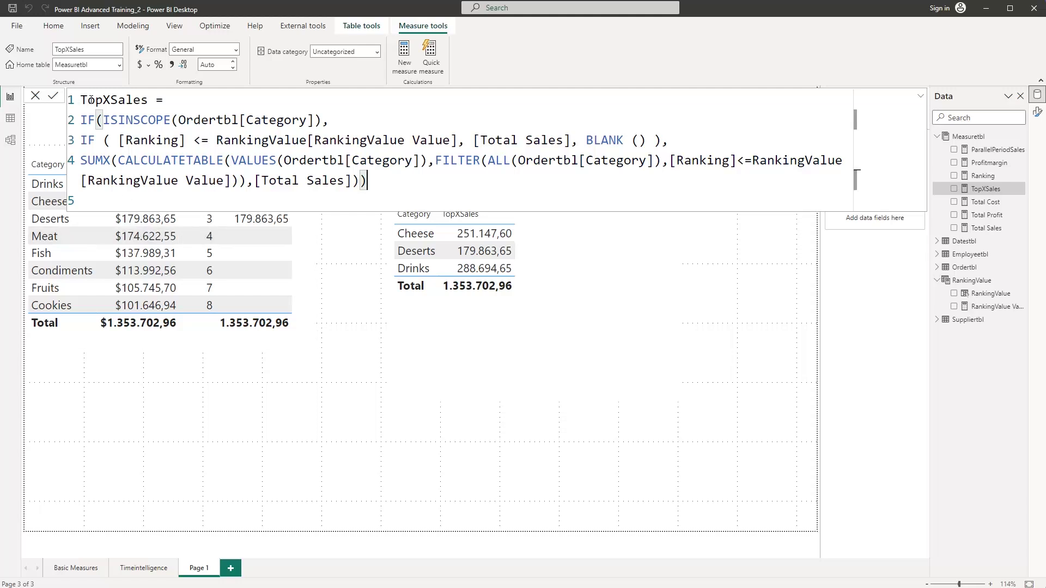
# - Copy the entire TopXSales formula, switch to the DAX Formatter browser window and move it fully into view
pyautogui.click(95, 101)
pyautogui.hotkey('ctrl', 'a')
pyautogui.hotkey('ctrl', 'c')
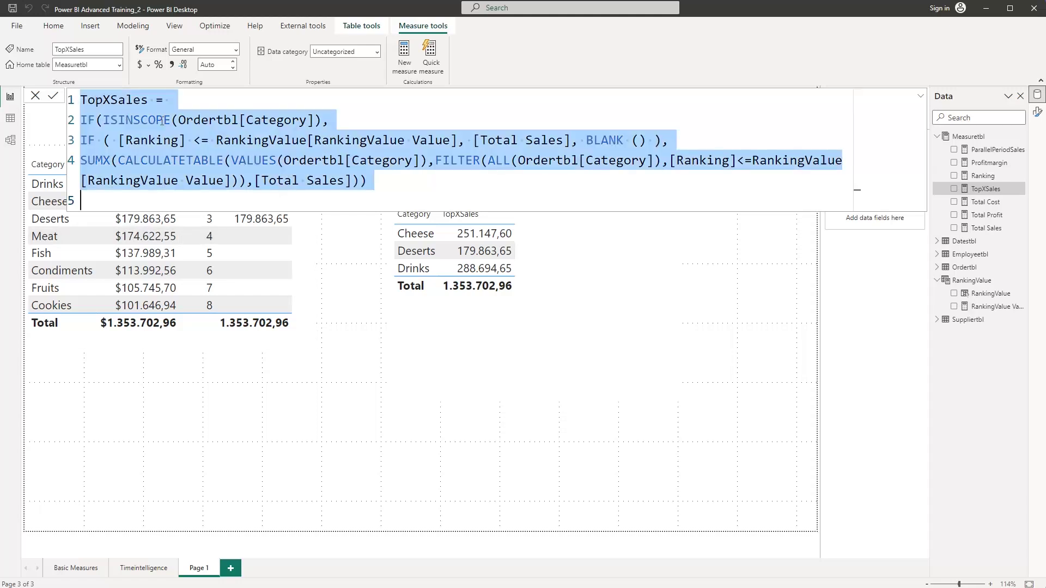
pyautogui.hotkey('alt', 'Tab')
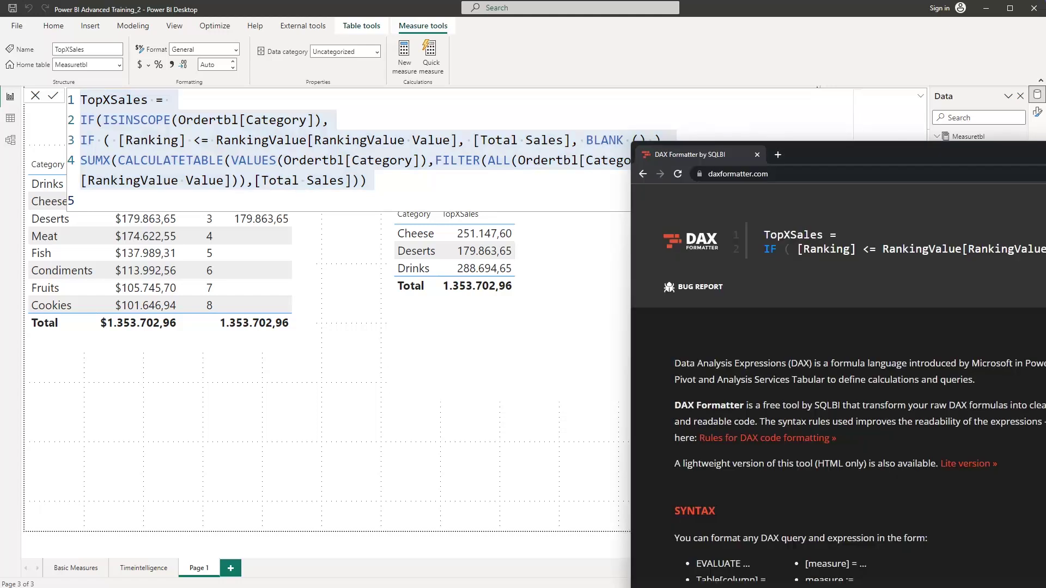
pyautogui.moveTo(884, 67); pyautogui.dragTo(440, 67)
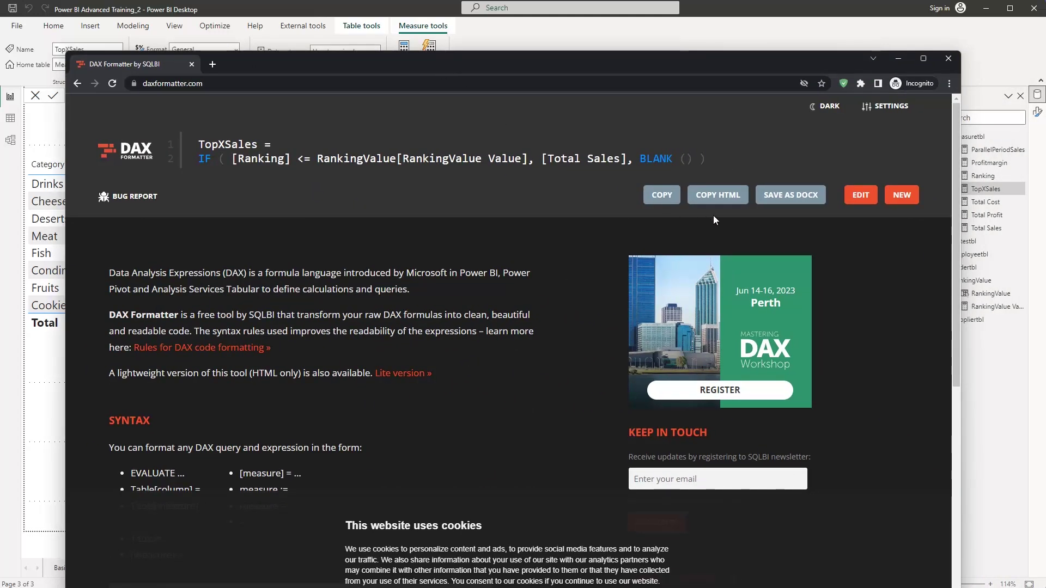
# - Replace the old code in DAX Formatter with the copied TopXSales formula, format it and copy the formatted result
pyautogui.click(861, 195)
pyautogui.hotkey('ctrl', 'a')
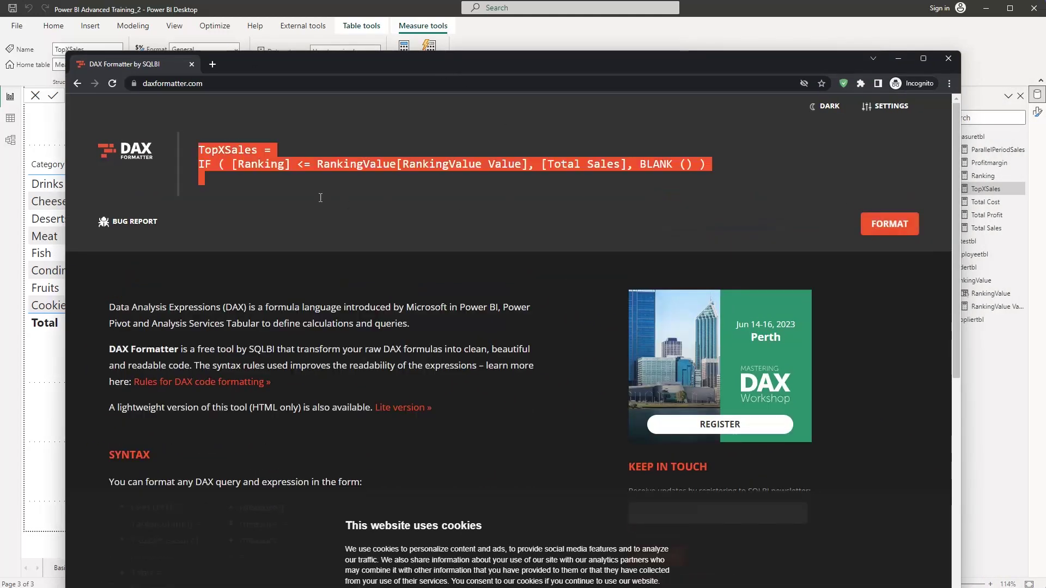
pyautogui.hotkey('ctrl', 'v')
pyautogui.click(898, 266)
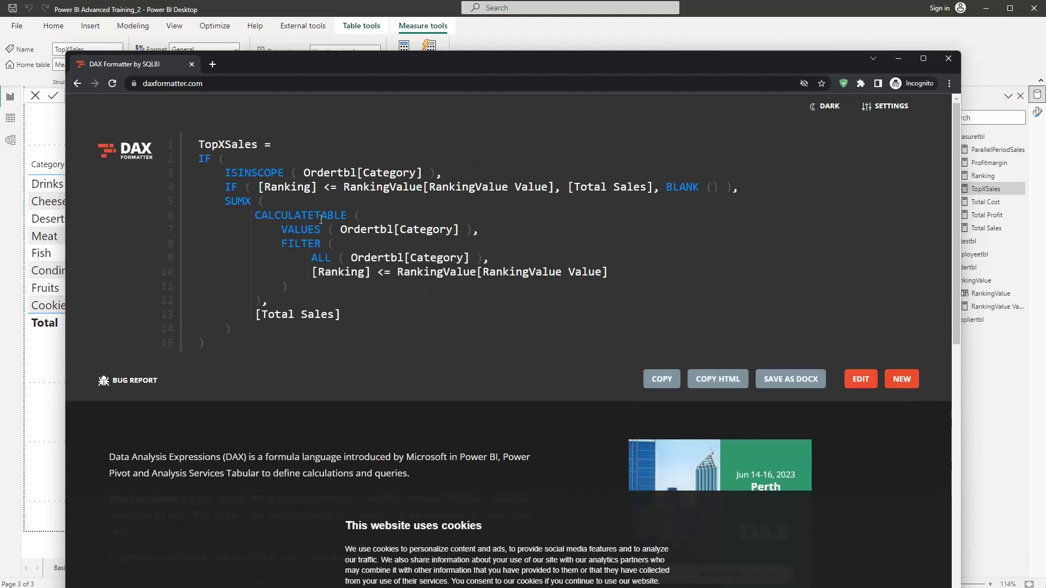
pyautogui.click(661, 382)
# - Switch back to Power BI Desktop, replace the whole TopXSales formula with the formatted version and collapse the formula editor
pyautogui.click(704, 8)
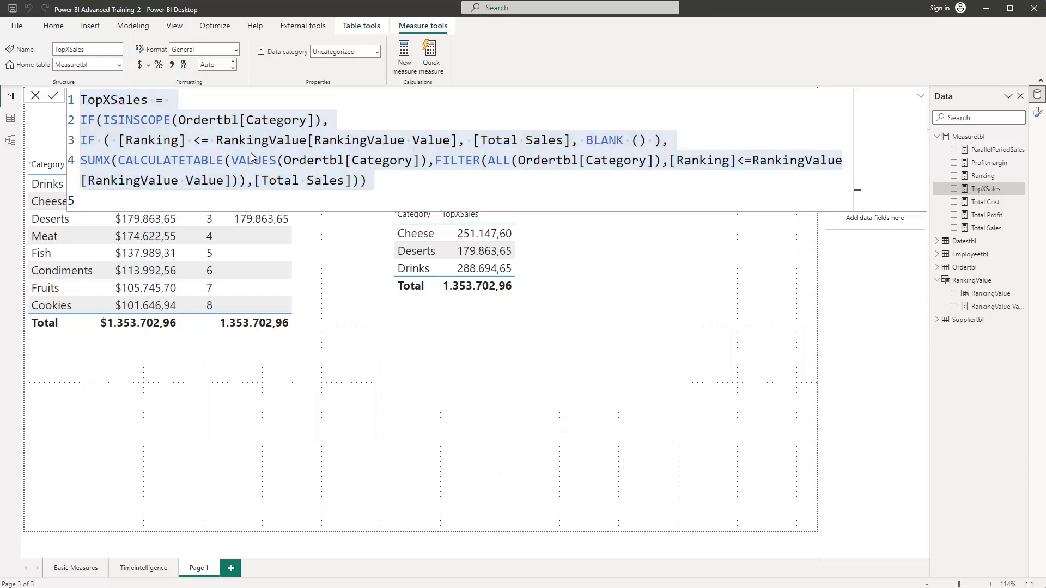
pyautogui.click(207, 150)
pyautogui.hotkey('ctrl', 'a')
pyautogui.hotkey('ctrl', 'v')
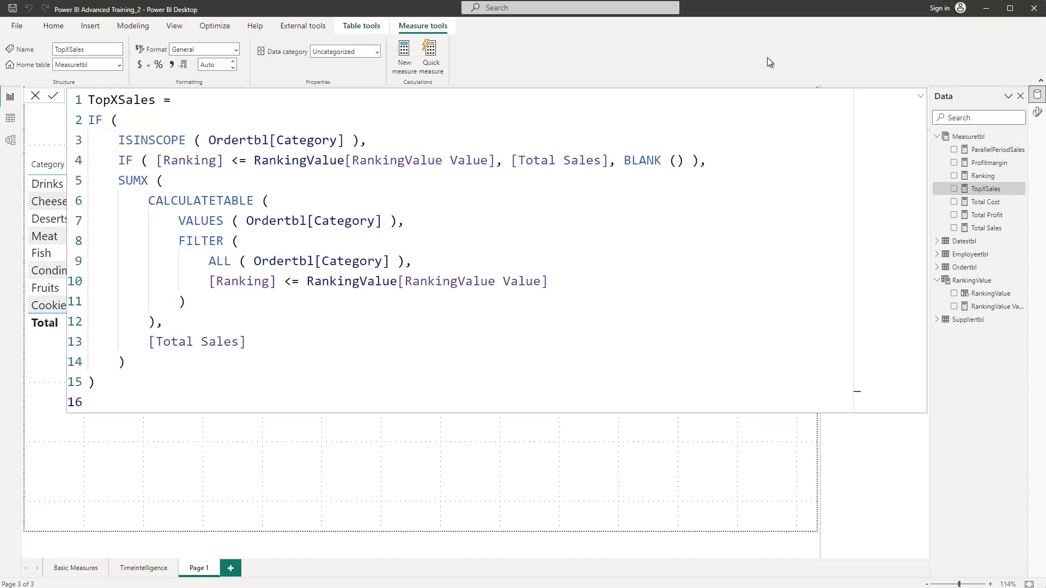
pyautogui.click(920, 97)
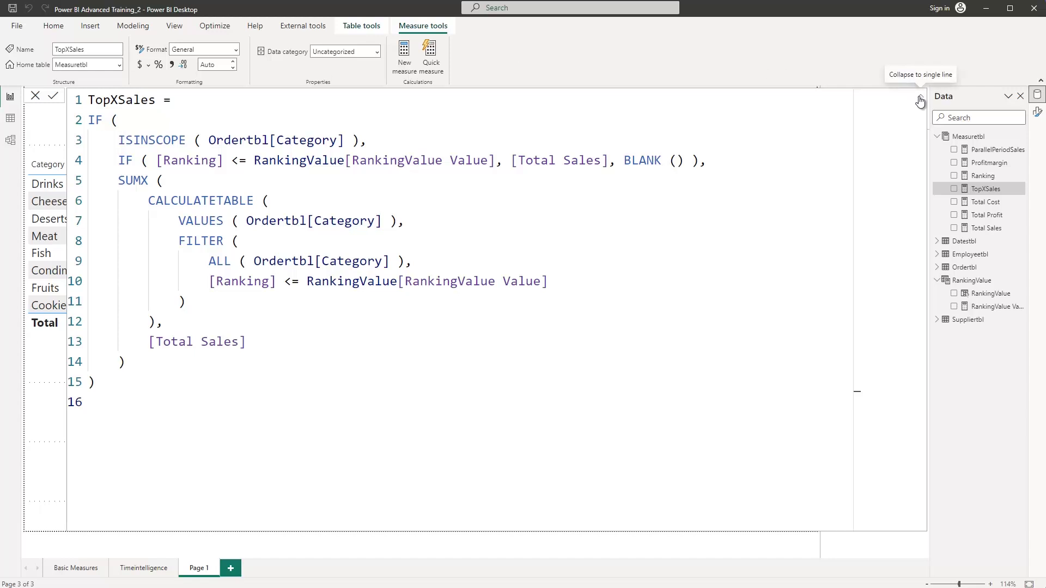
pyautogui.click(920, 98)
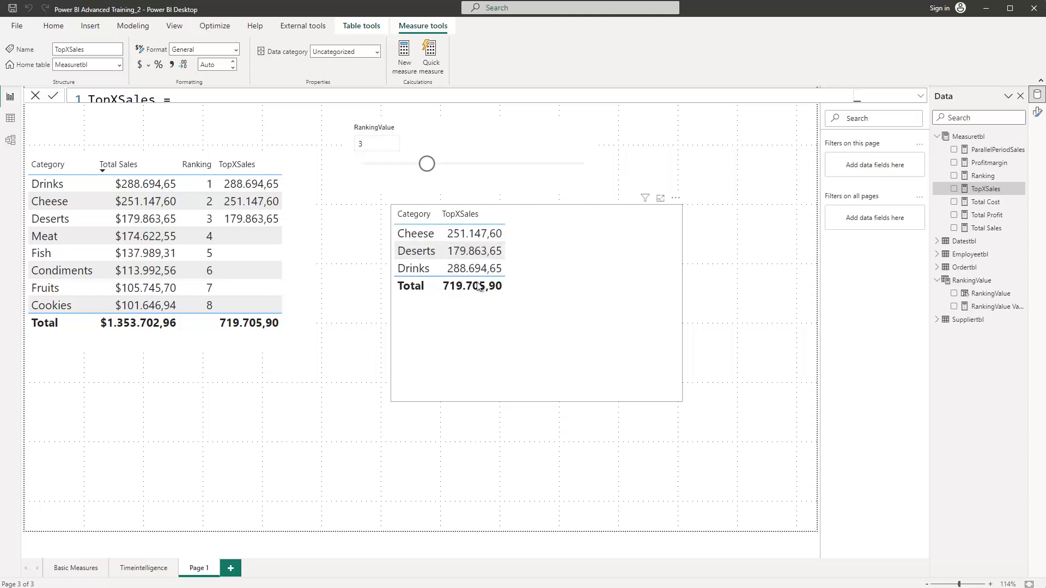
# - Set the RankingValue slicer to 4
pyautogui.moveTo(428, 171); pyautogui.dragTo(443, 172)
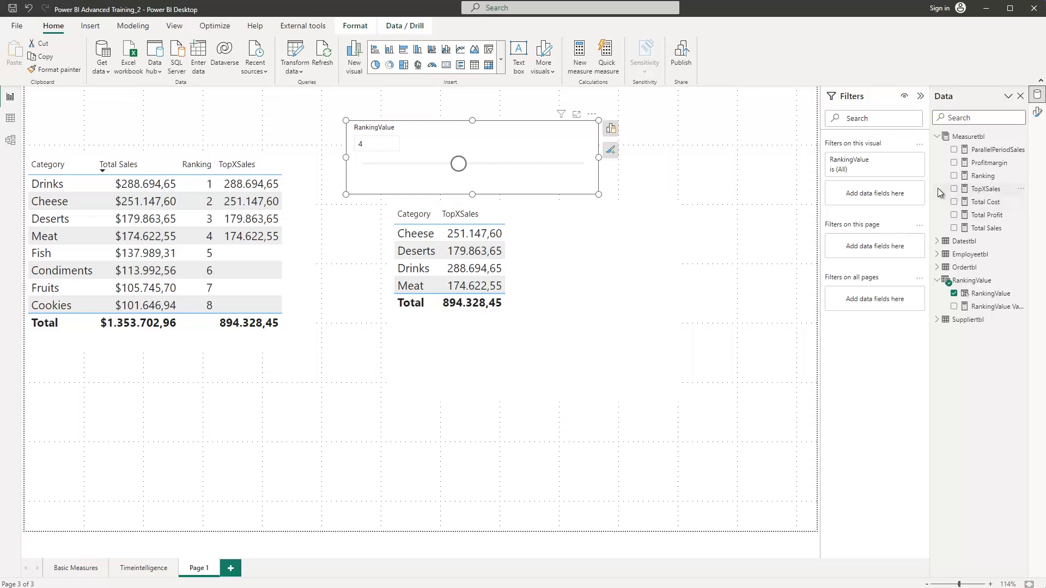
# - Examine the TopXSales formula, especially its SUMX part over CALCULATETABLE and FILTER, and compare it with the category rows and totals in both tables
pyautogui.click(985, 189)
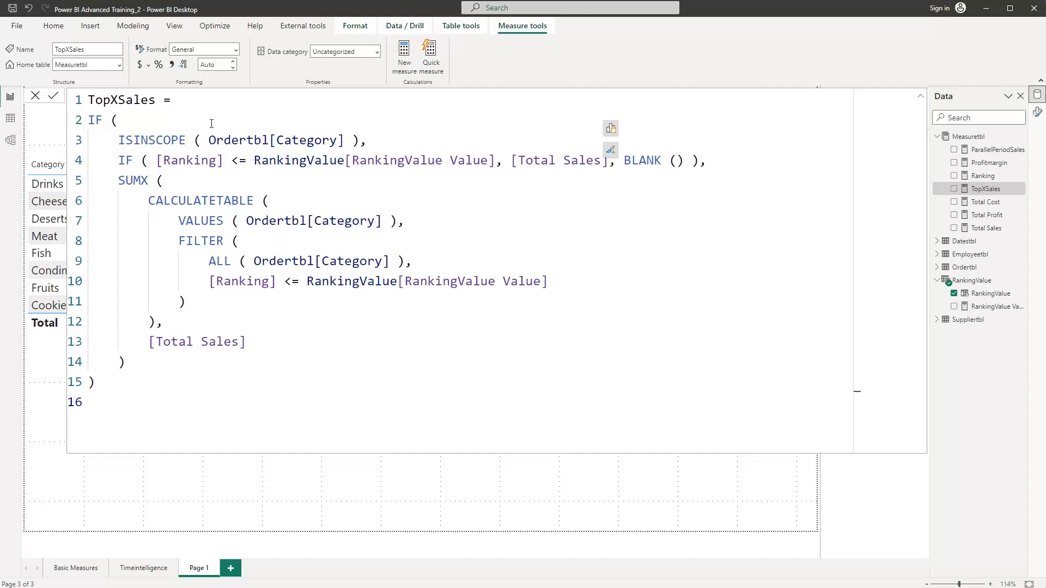
pyautogui.click(920, 97)
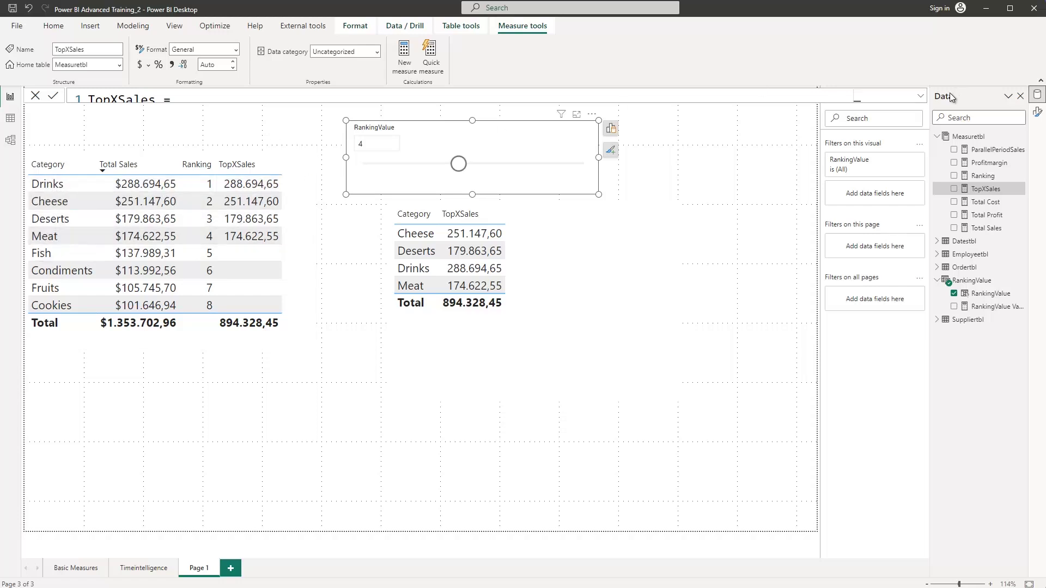
pyautogui.click(923, 98)
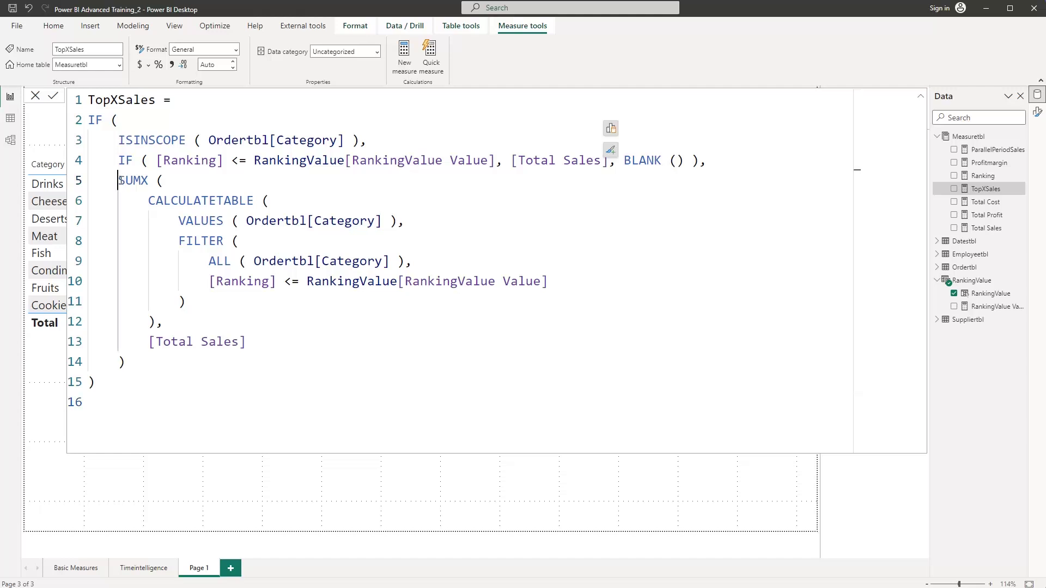
pyautogui.moveTo(119, 180); pyautogui.dragTo(229, 308)
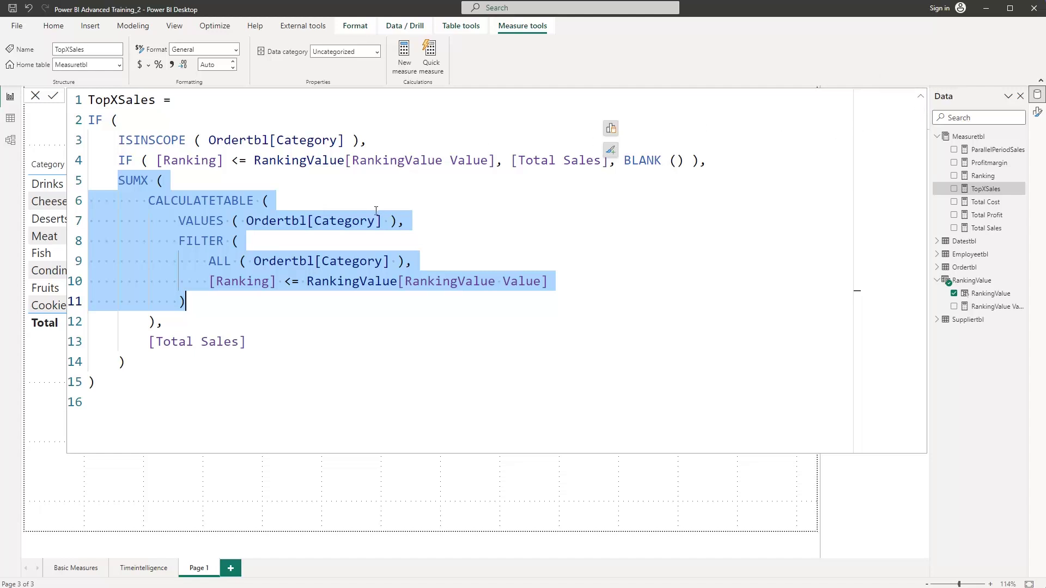
pyautogui.click(919, 97)
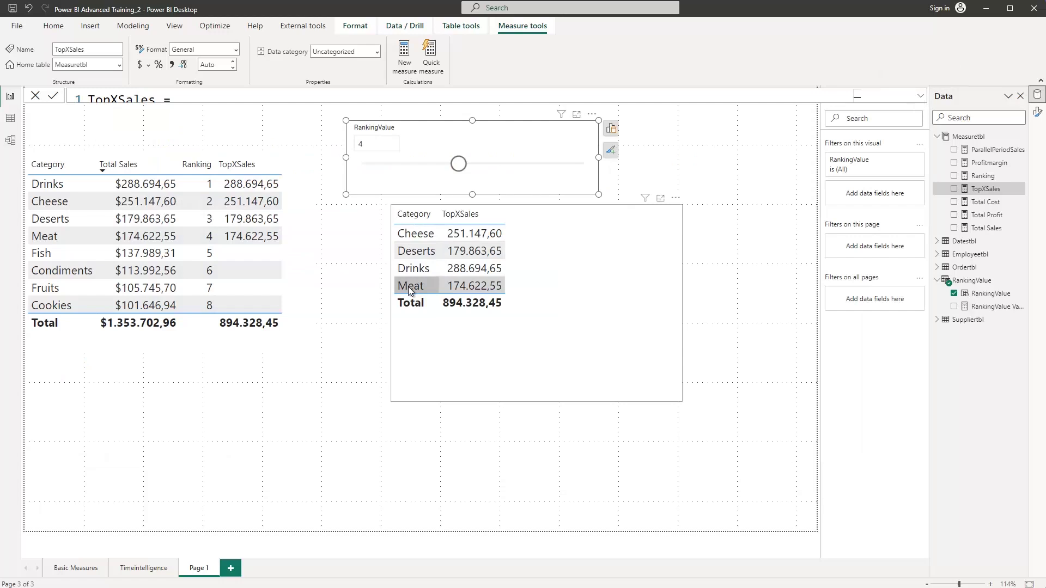
pyautogui.click(366, 141)
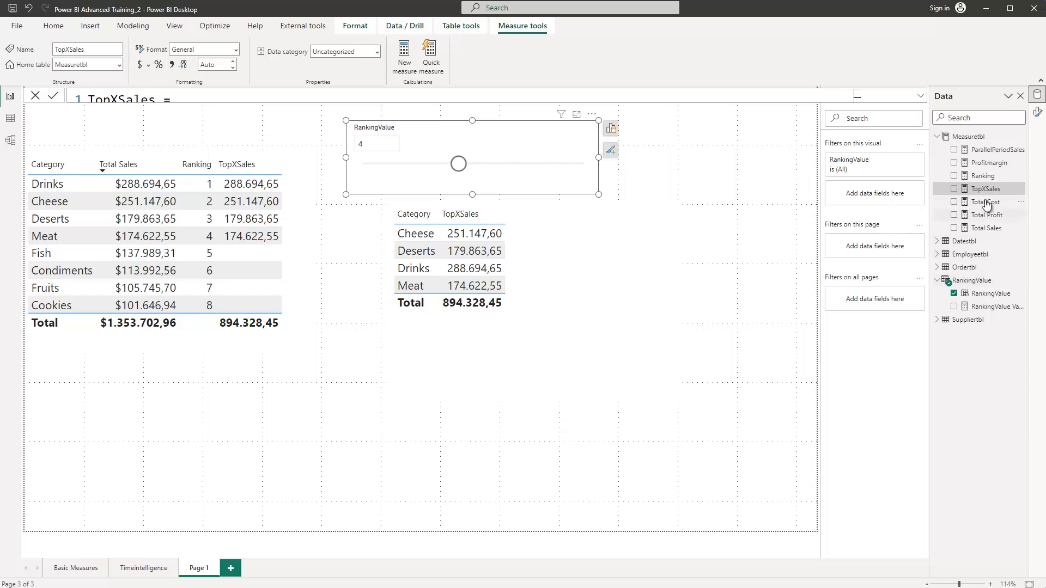
pyautogui.click(921, 97)
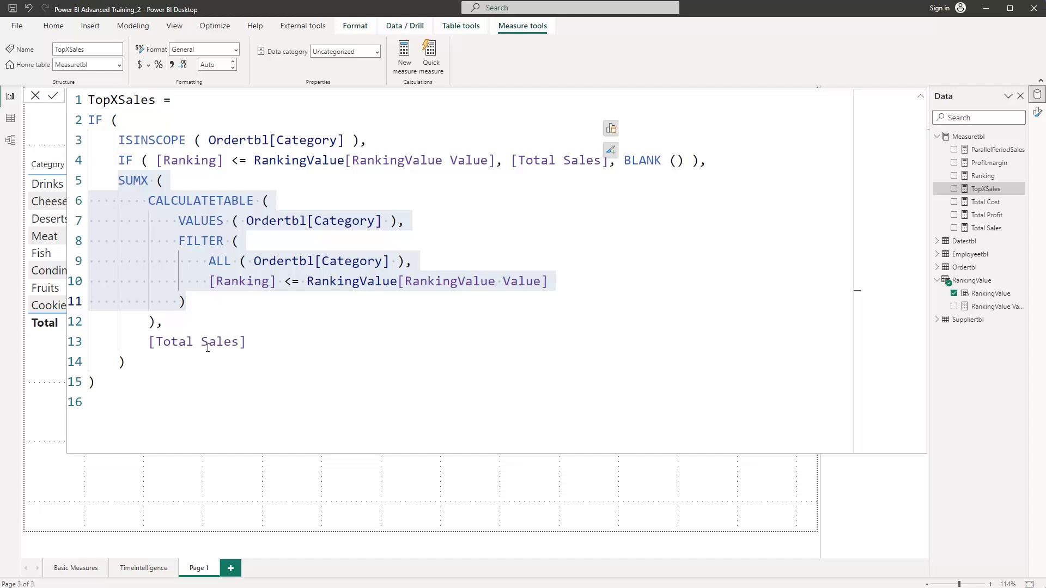
pyautogui.click(920, 98)
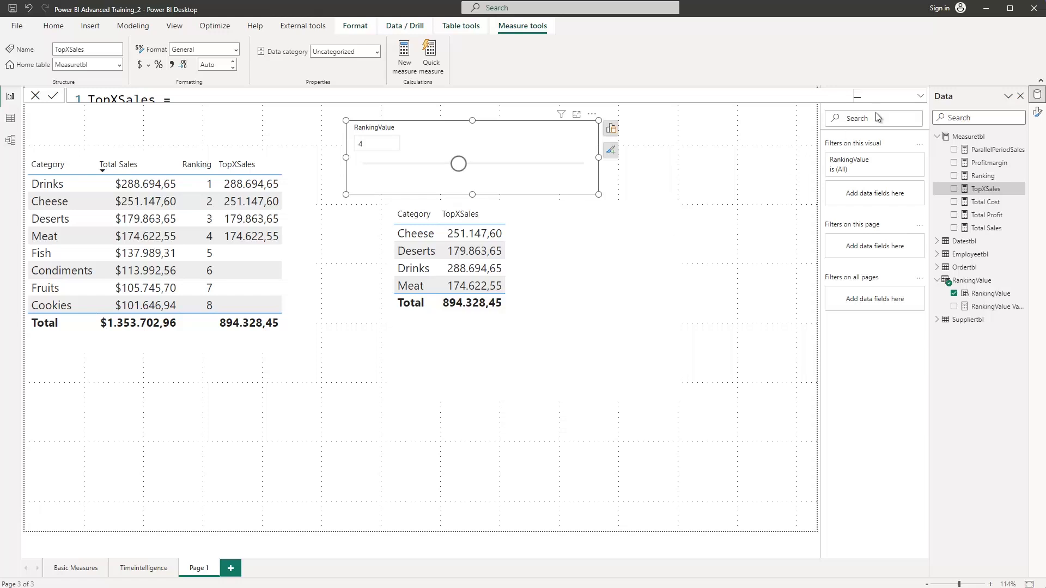
pyautogui.click(920, 97)
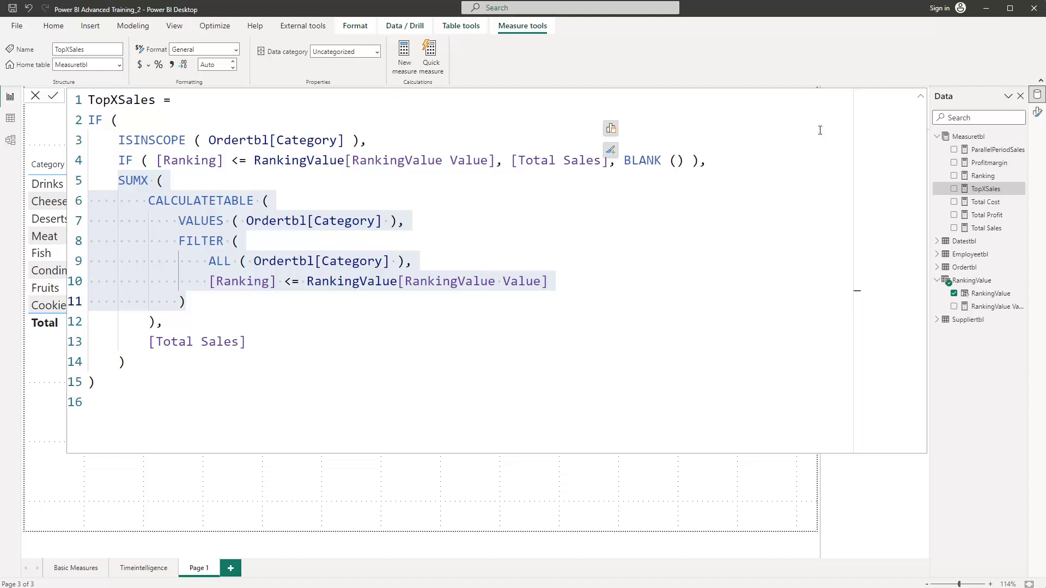
pyautogui.click(920, 96)
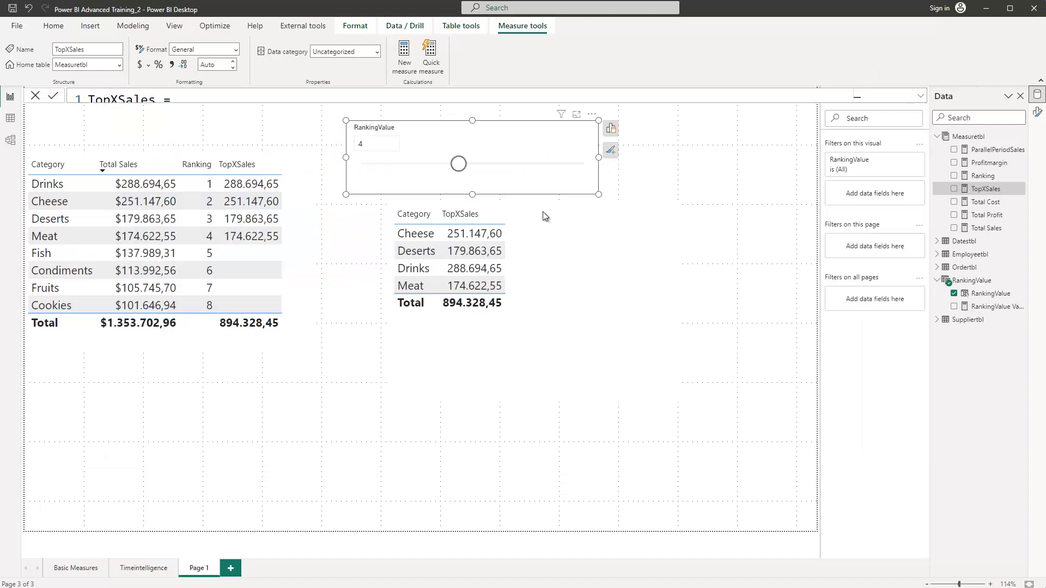